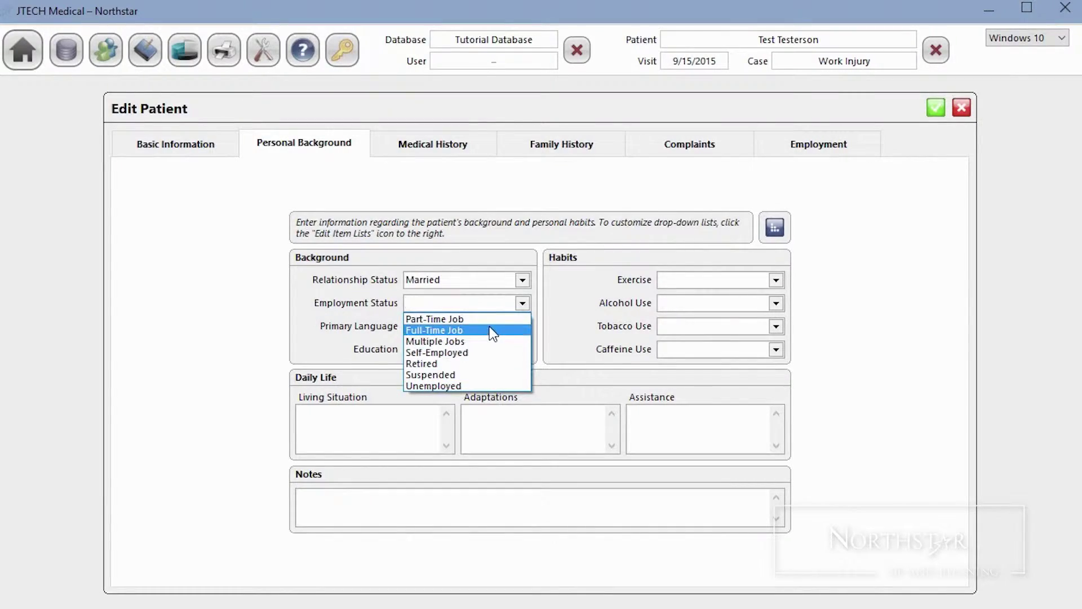
Set the patient's employment status to Full-Time Job and record in the medical history that there is no significant surgical history.
{"action": "left_click", "coordinate": [491, 330]}
{"action": "left_click", "coordinate": [443, 148]}
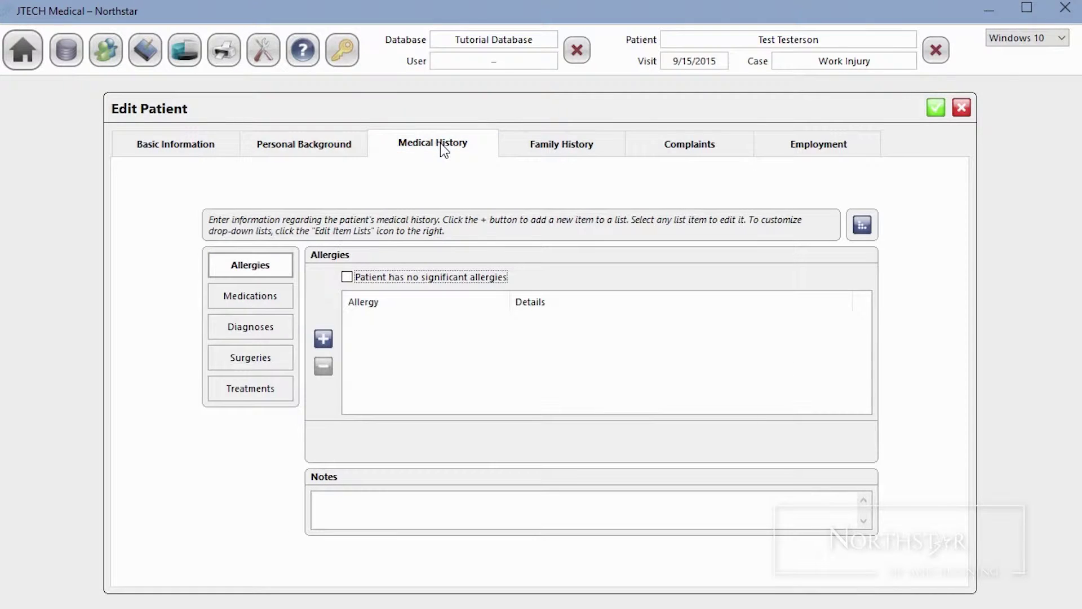
{"action": "left_click", "coordinate": [265, 291]}
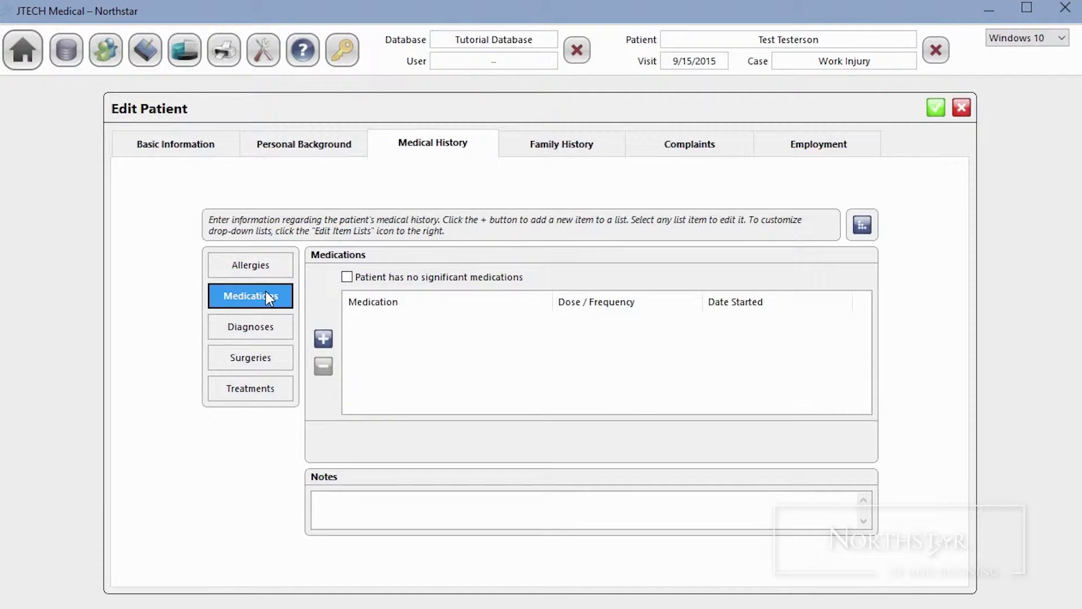
{"action": "left_click", "coordinate": [269, 336]}
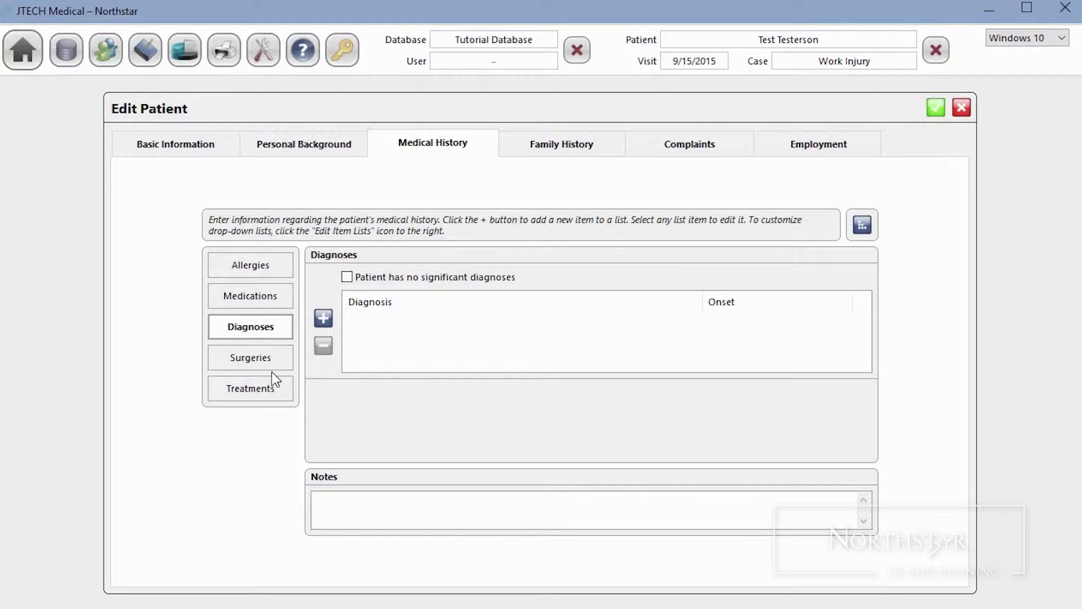
{"action": "left_click", "coordinate": [273, 366]}
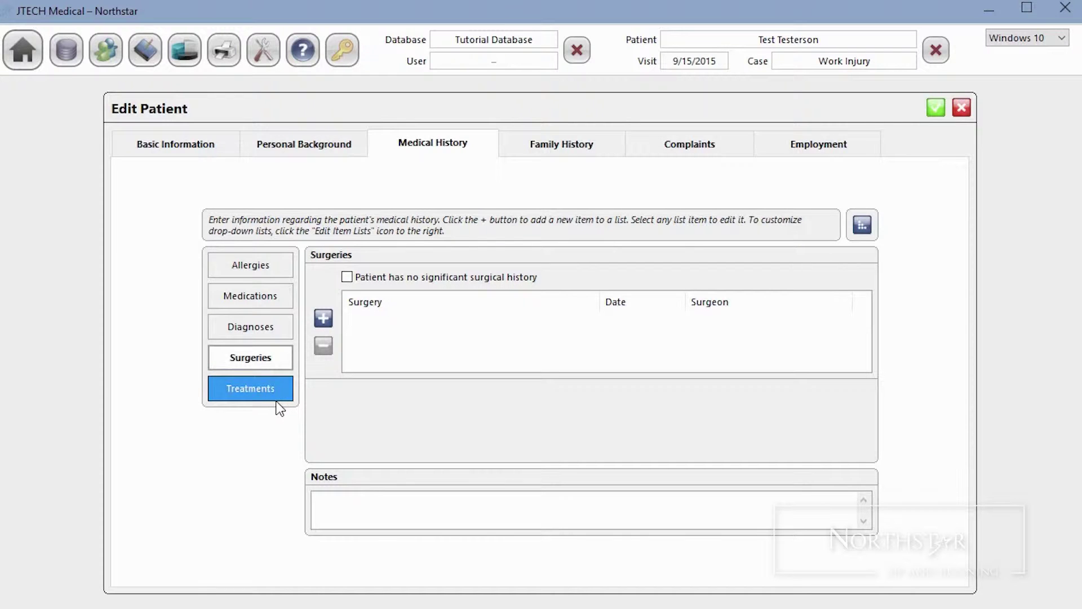
{"action": "left_click", "coordinate": [354, 276]}
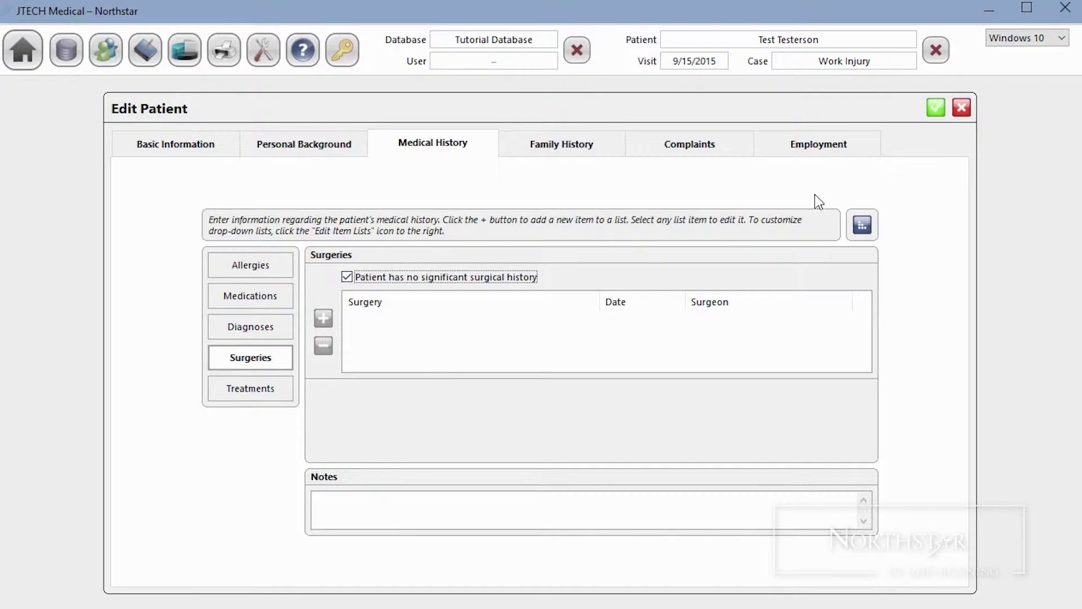
Look through the editable item lists for the medical history by switching between list types.
{"action": "left_click", "coordinate": [861, 225]}
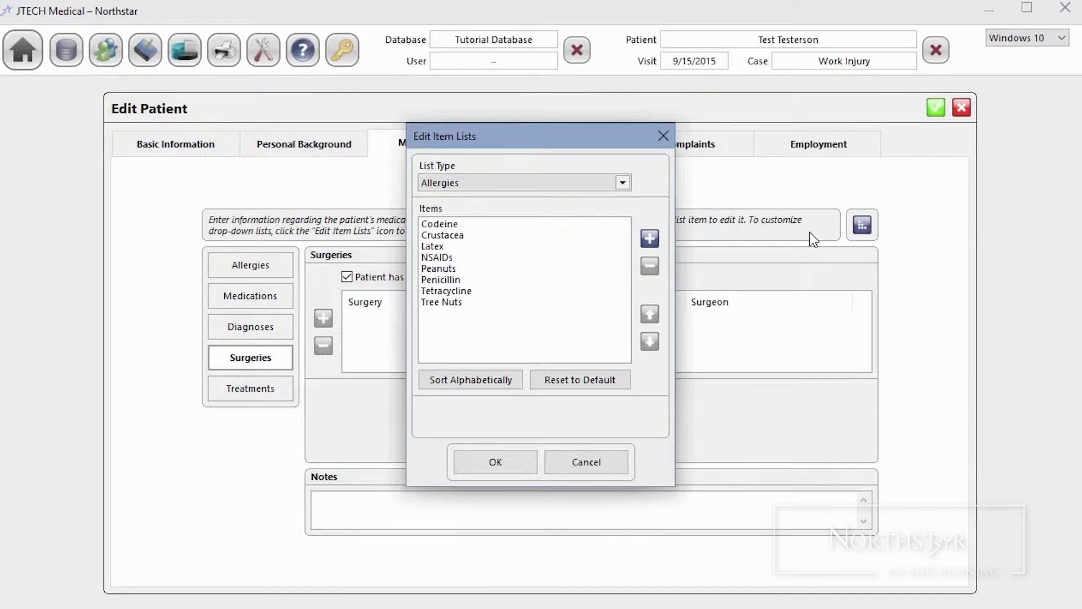
{"action": "left_click", "coordinate": [622, 182]}
{"action": "left_click", "coordinate": [615, 209]}
{"action": "left_click", "coordinate": [622, 182]}
{"action": "left_click", "coordinate": [620, 213]}
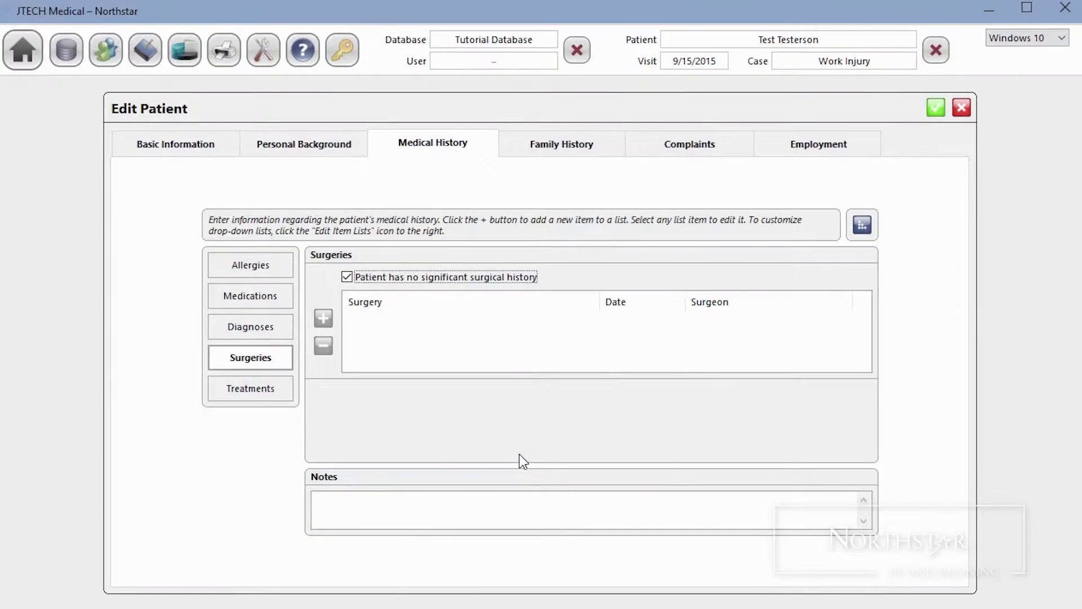
Add a Pain in shoulder complaint dated 8/30/2015: Dull, Throbbing; worsened by Lifting, Working; relieved by Cold, OTC Medications, Prescription Medications.
{"action": "left_click", "coordinate": [535, 142]}
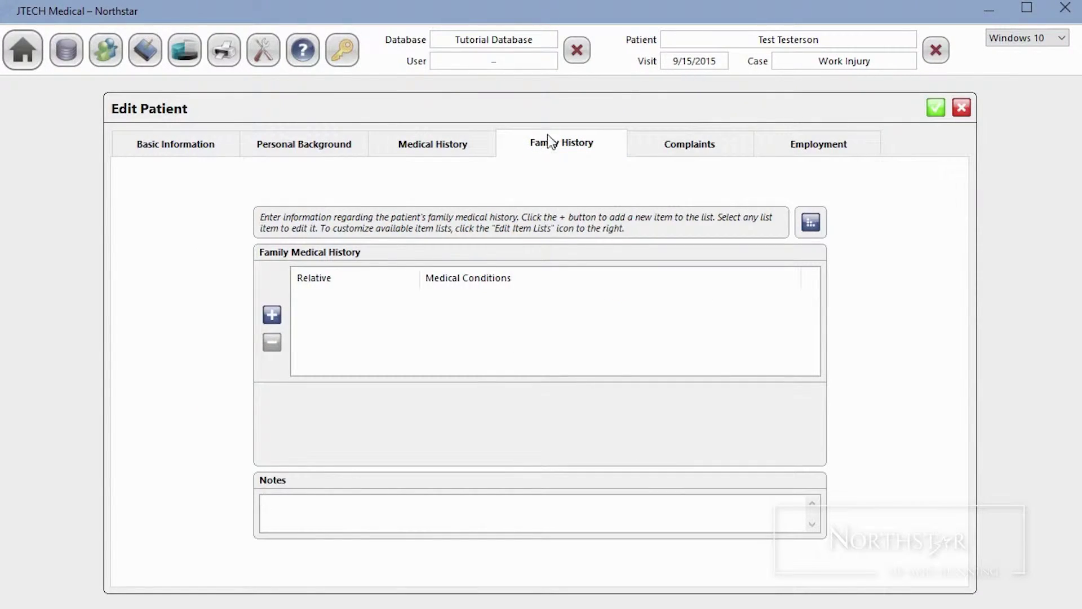
{"action": "left_click", "coordinate": [649, 147]}
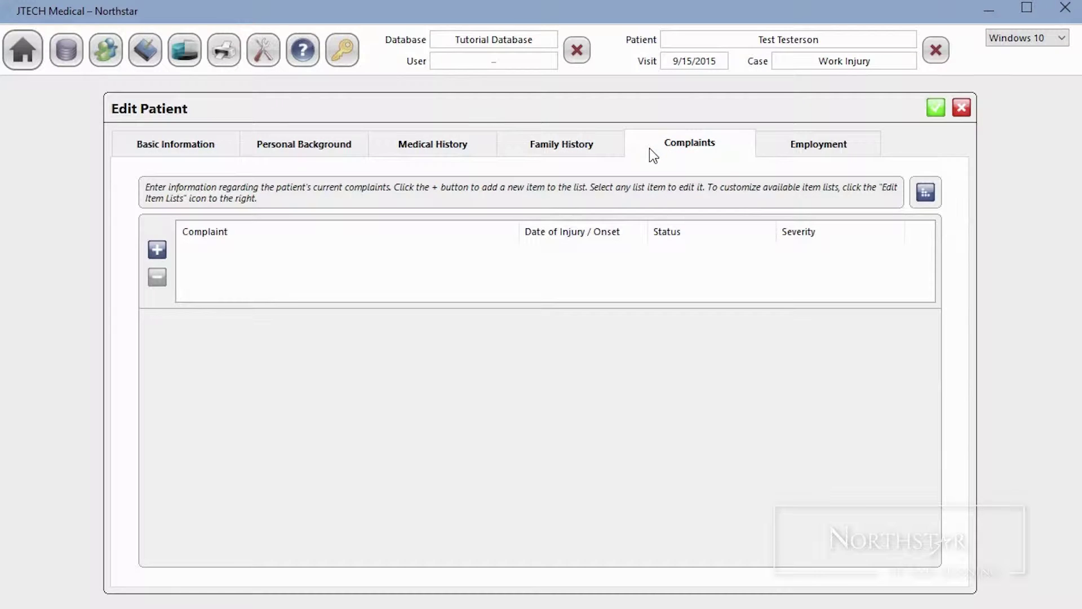
{"action": "left_click", "coordinate": [157, 250]}
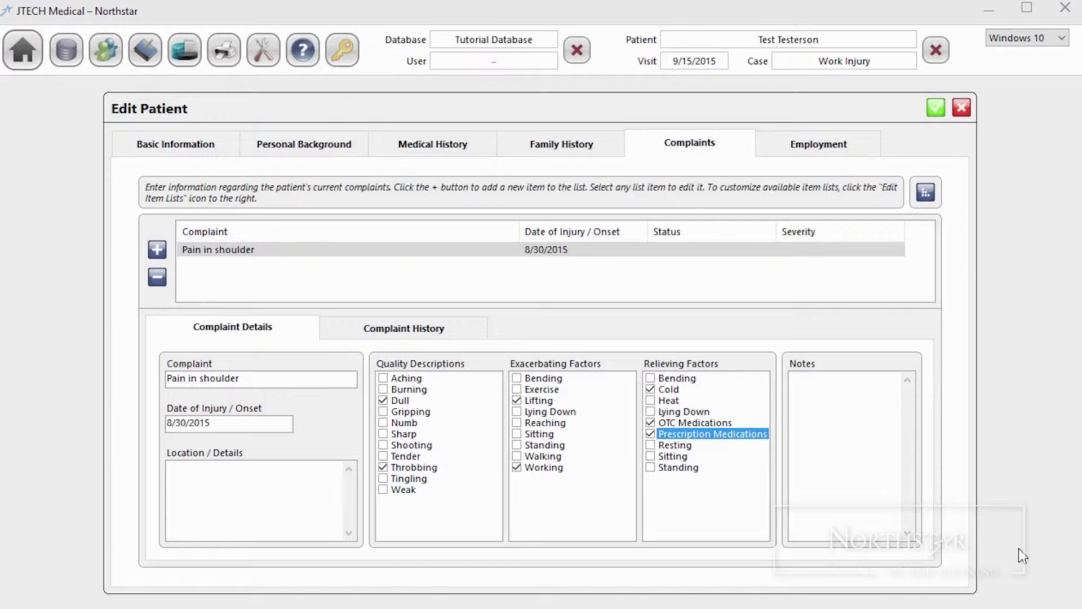
{"action": "left_click", "coordinate": [793, 154]}
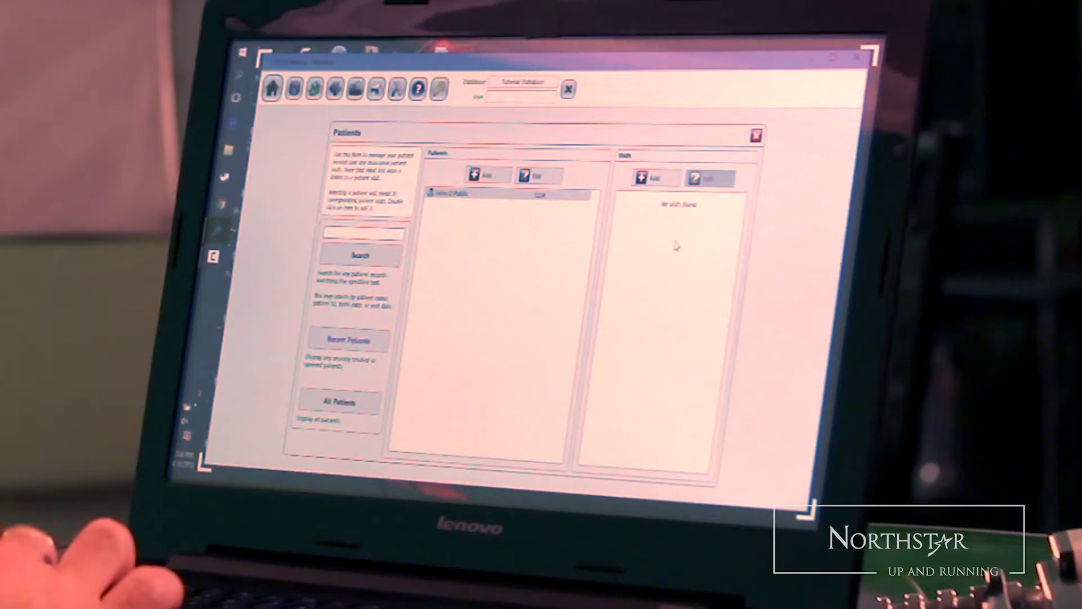
Add a visit for the patient described as Initial Visit and assign the first listed doctor as its primary care provider.
{"action": "left_click", "coordinate": [653, 178]}
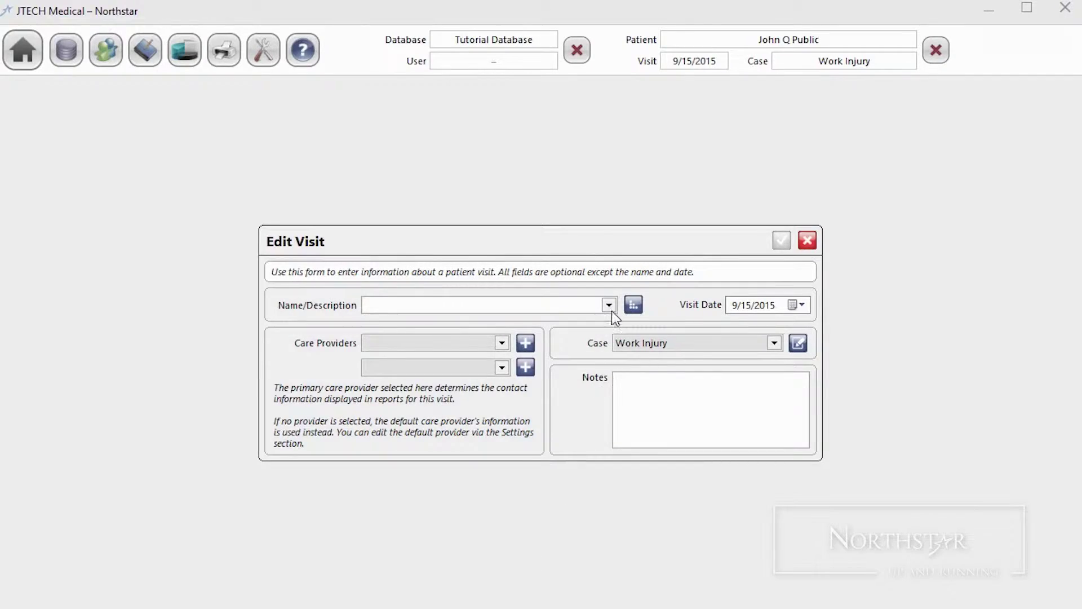
{"action": "left_click", "coordinate": [610, 306]}
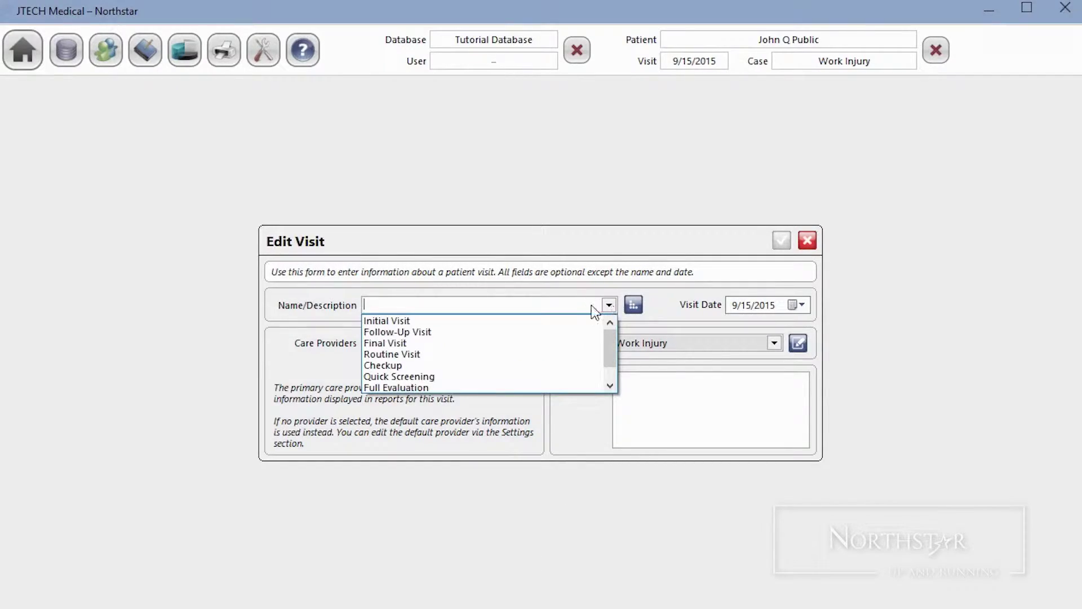
{"action": "left_click", "coordinate": [532, 321]}
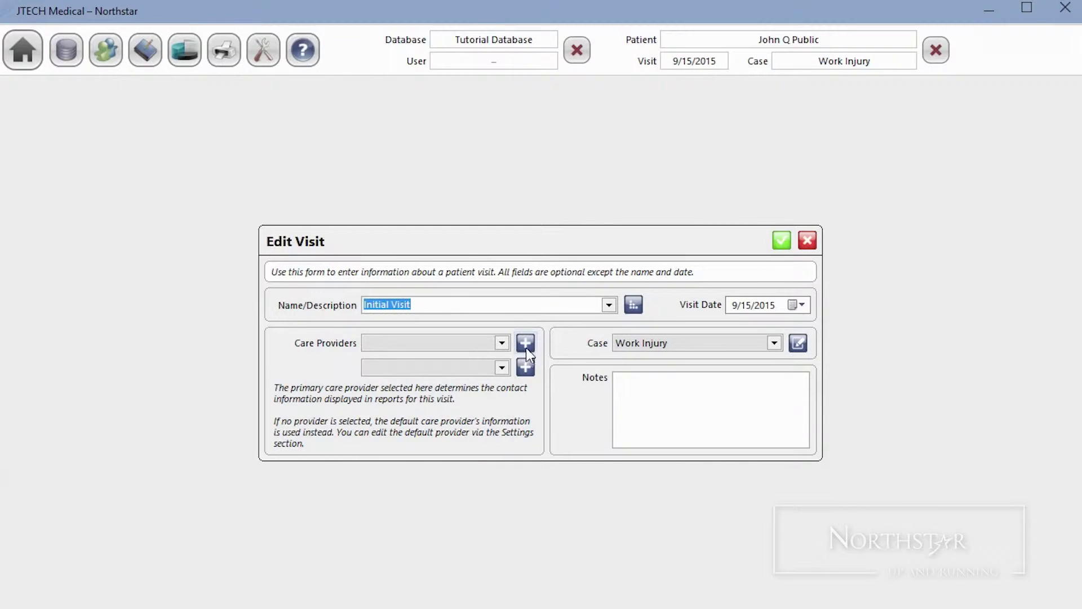
{"action": "left_click", "coordinate": [501, 344]}
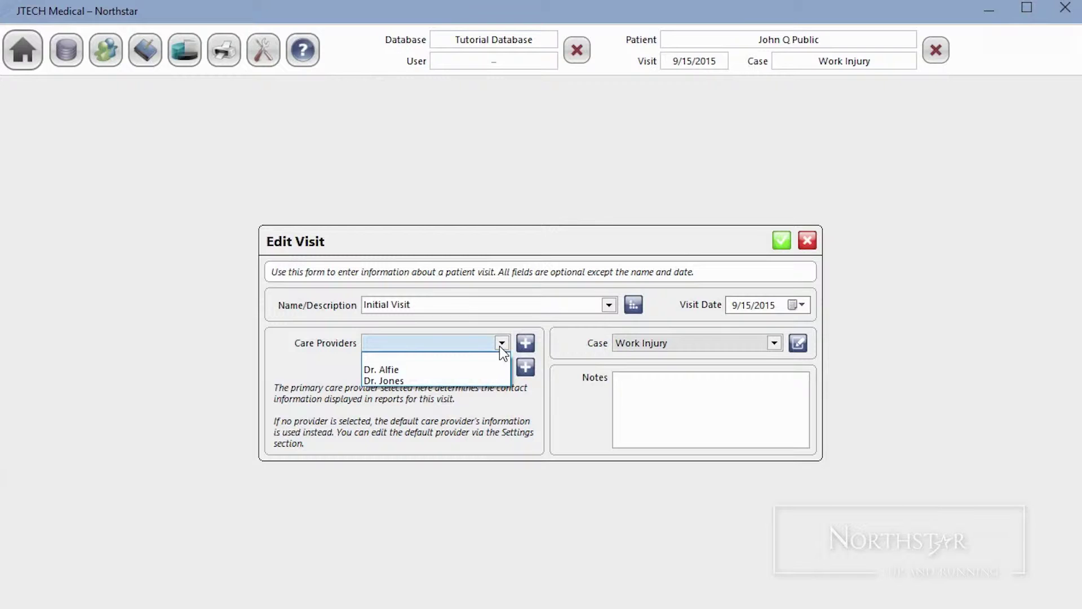
{"action": "left_click", "coordinate": [500, 346]}
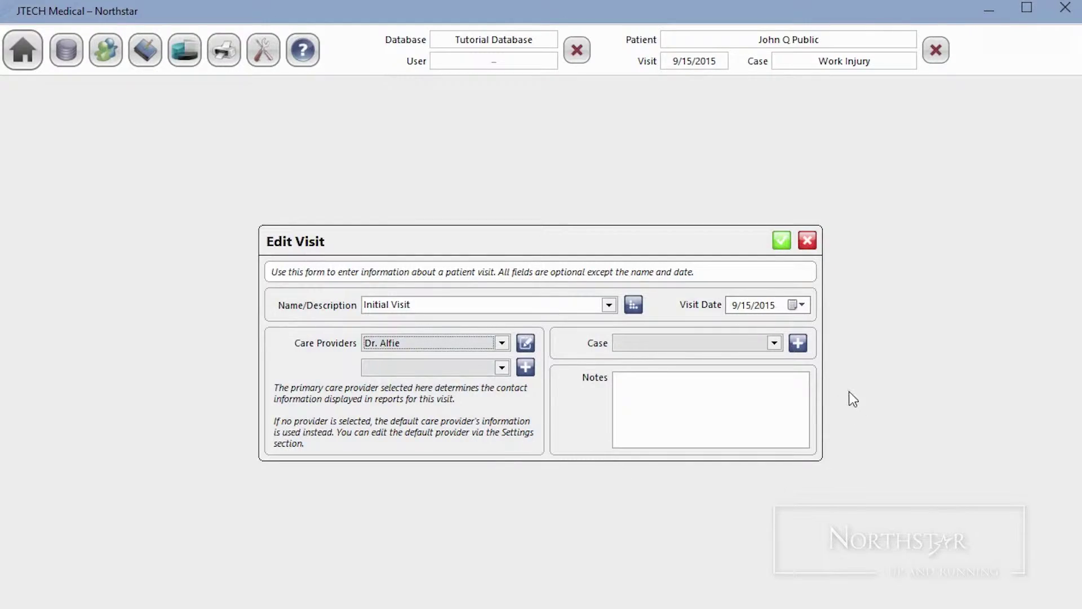
Add a new case to the visit with the description Work Injury and a date of incident.
{"action": "left_click", "coordinate": [797, 342]}
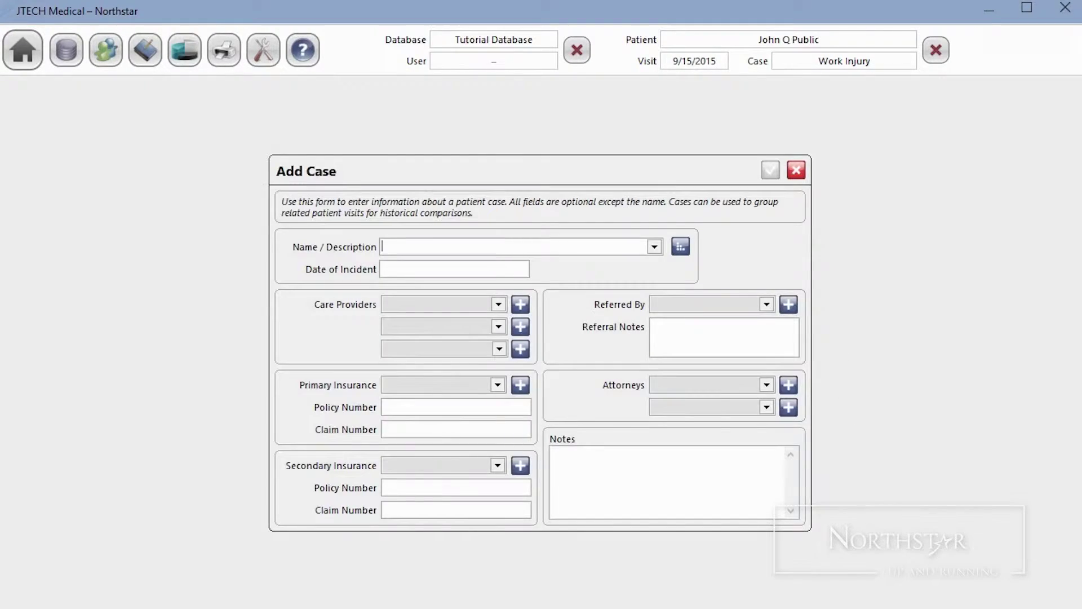
{"action": "left_click", "coordinate": [654, 247]}
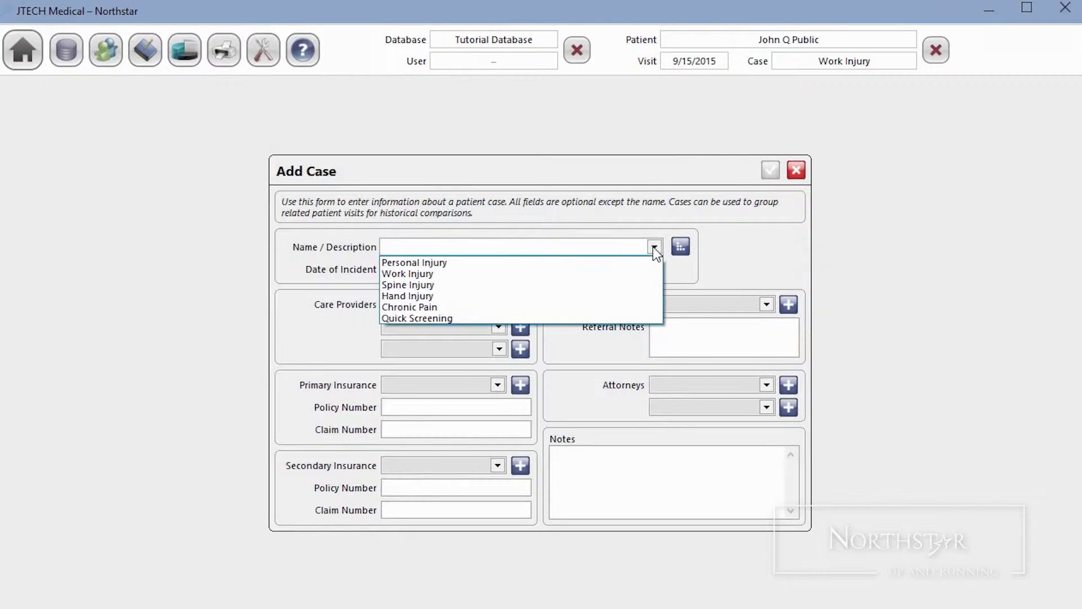
{"action": "left_click", "coordinate": [643, 276]}
{"action": "left_click", "coordinate": [486, 270]}
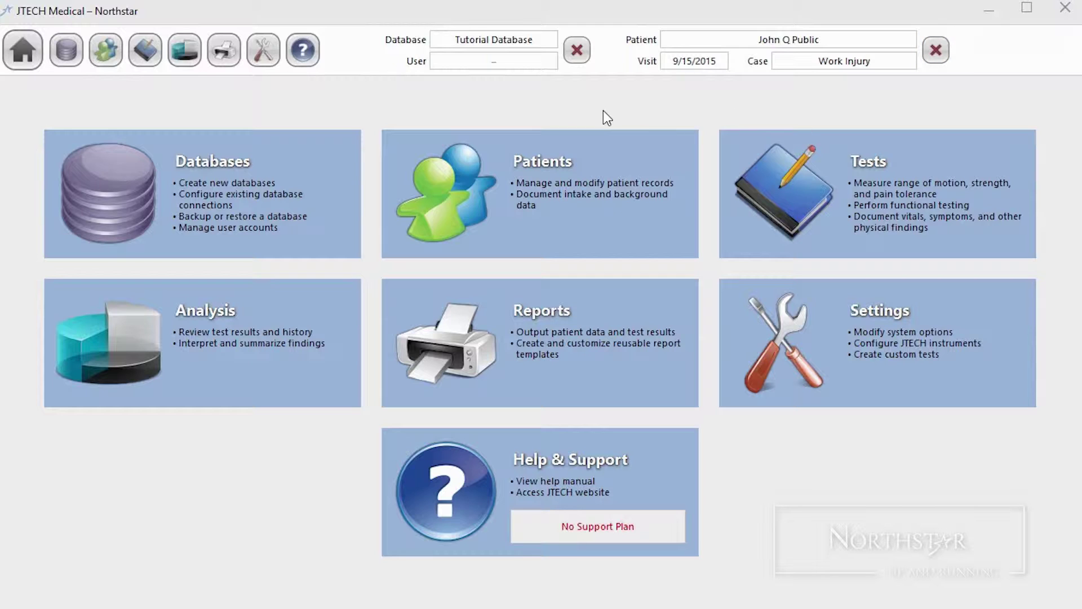
Close the current patient and reopen the existing patient record with its 9/15/2015 Initial Visit.
{"action": "left_click", "coordinate": [934, 51]}
{"action": "left_click", "coordinate": [678, 55]}
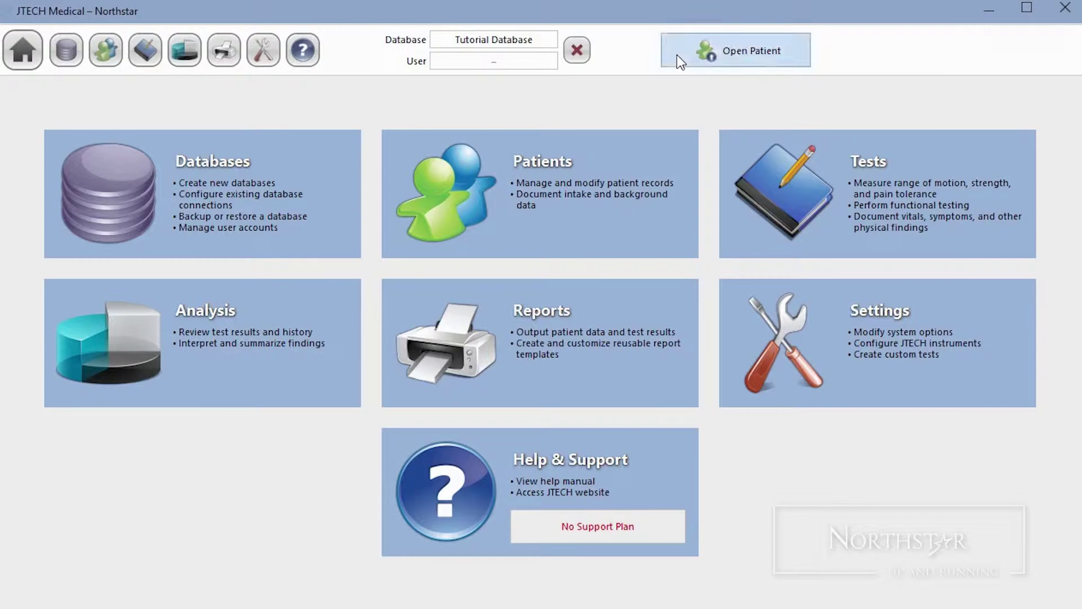
{"action": "left_click", "coordinate": [333, 178]}
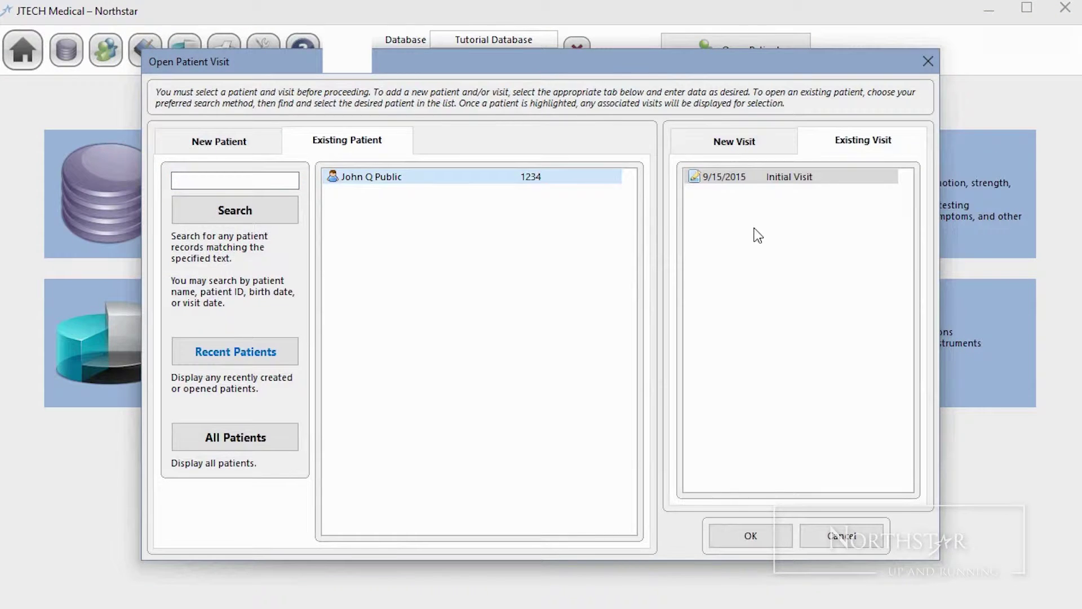
{"action": "left_click", "coordinate": [727, 533]}
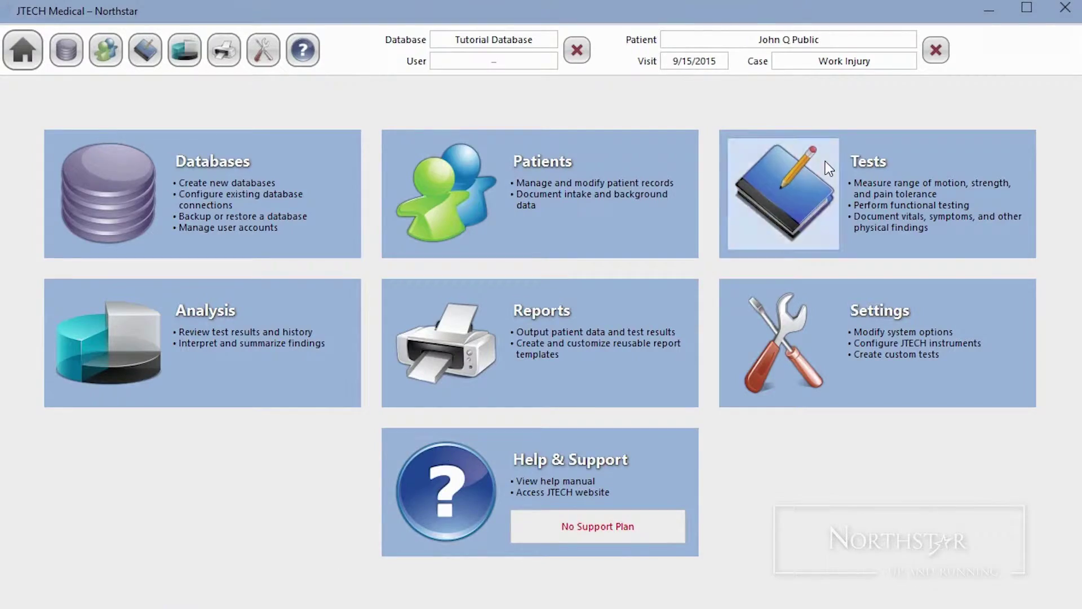
Open the Quick Screen tests and view the new patient screening form, leaving it without entering a patient.
{"action": "left_click", "coordinate": [825, 161]}
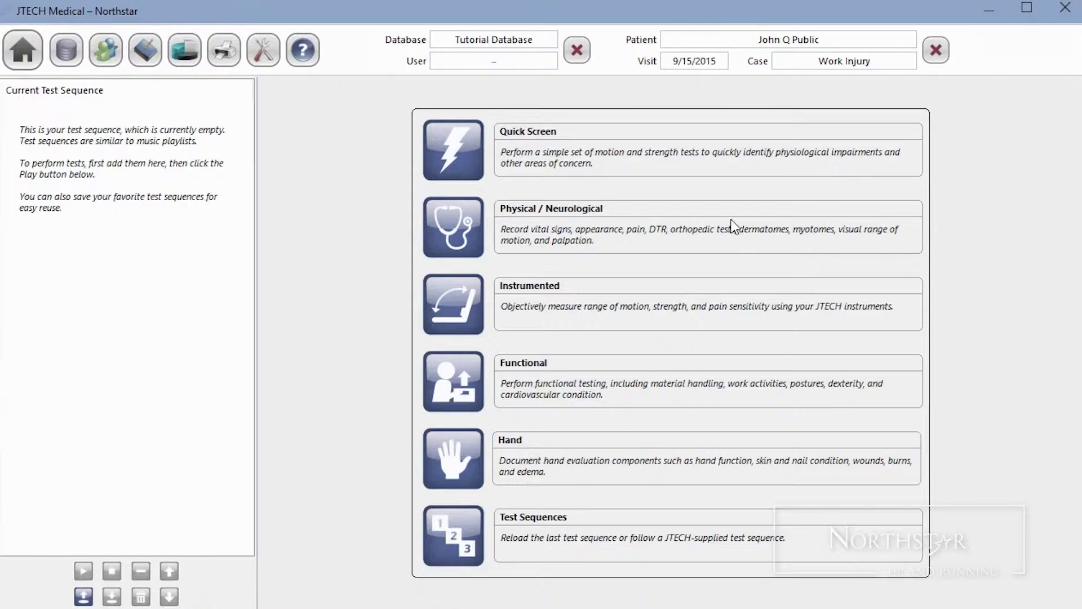
{"action": "left_click", "coordinate": [463, 151]}
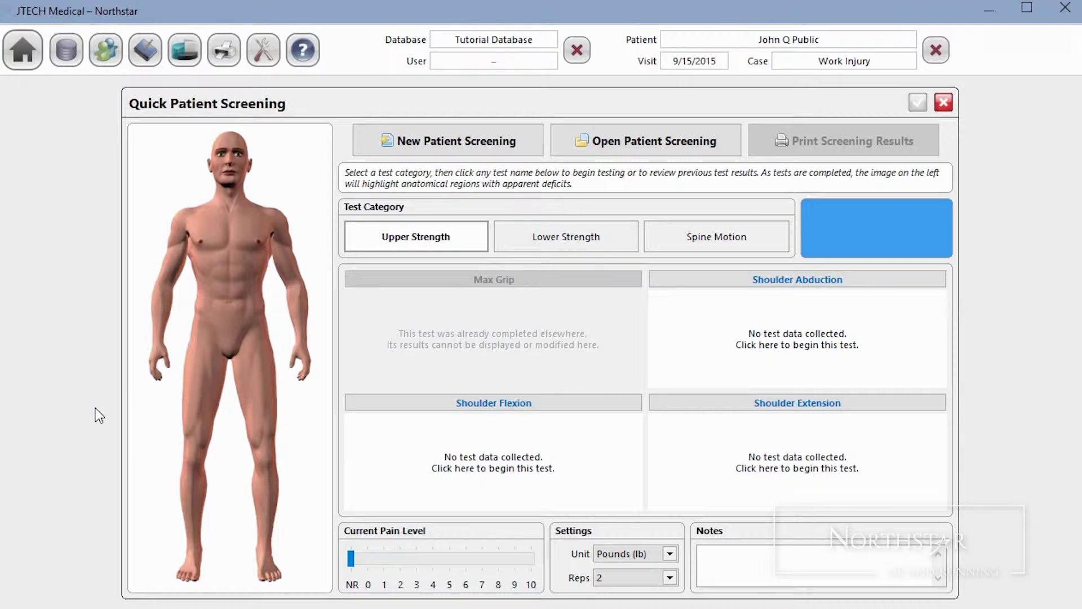
{"action": "left_click", "coordinate": [444, 139]}
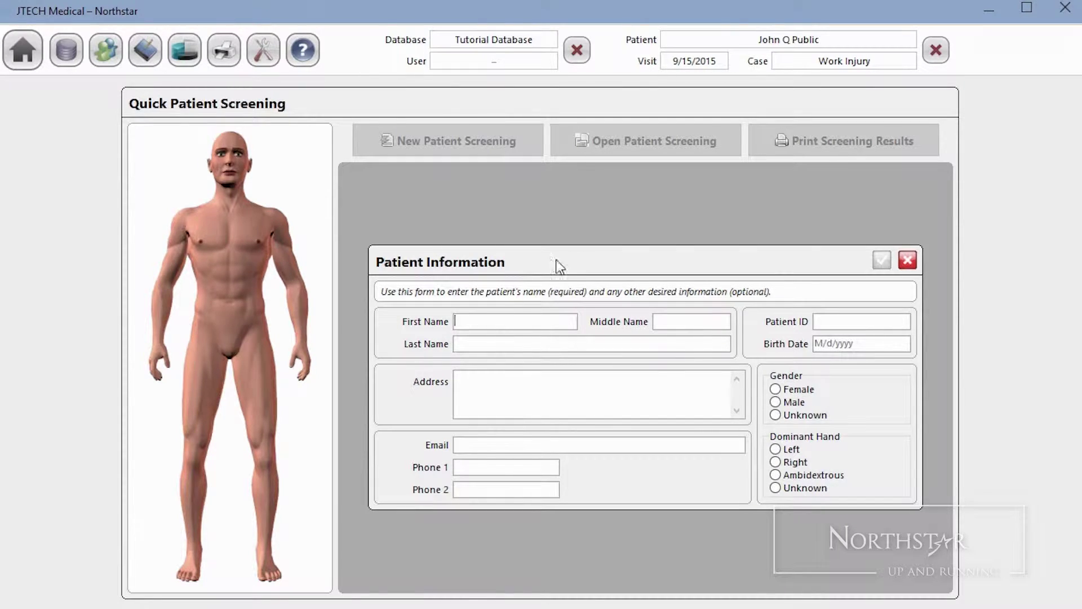
{"action": "left_click", "coordinate": [907, 260]}
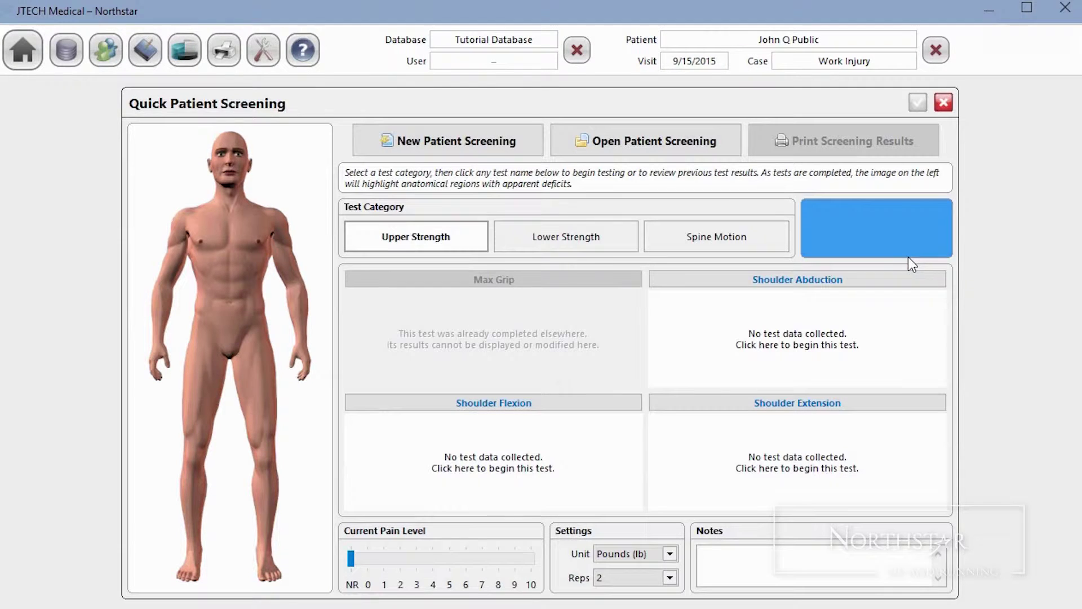
Open a patient screening for the existing patient's 9/15/2015 Initial Visit.
{"action": "left_click", "coordinate": [625, 148]}
{"action": "left_click", "coordinate": [370, 178]}
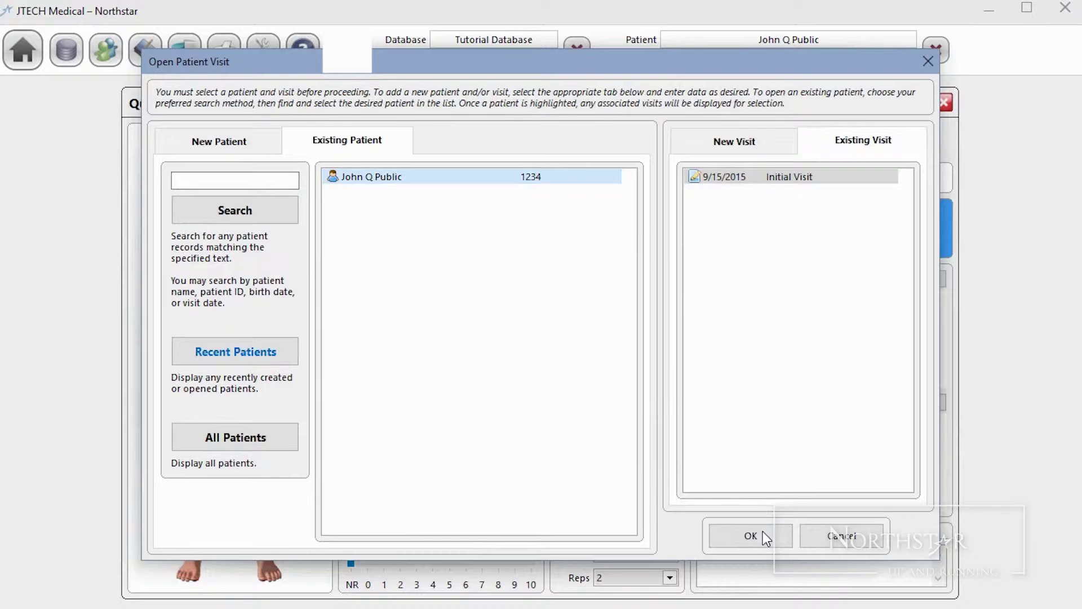
{"action": "left_click", "coordinate": [760, 533]}
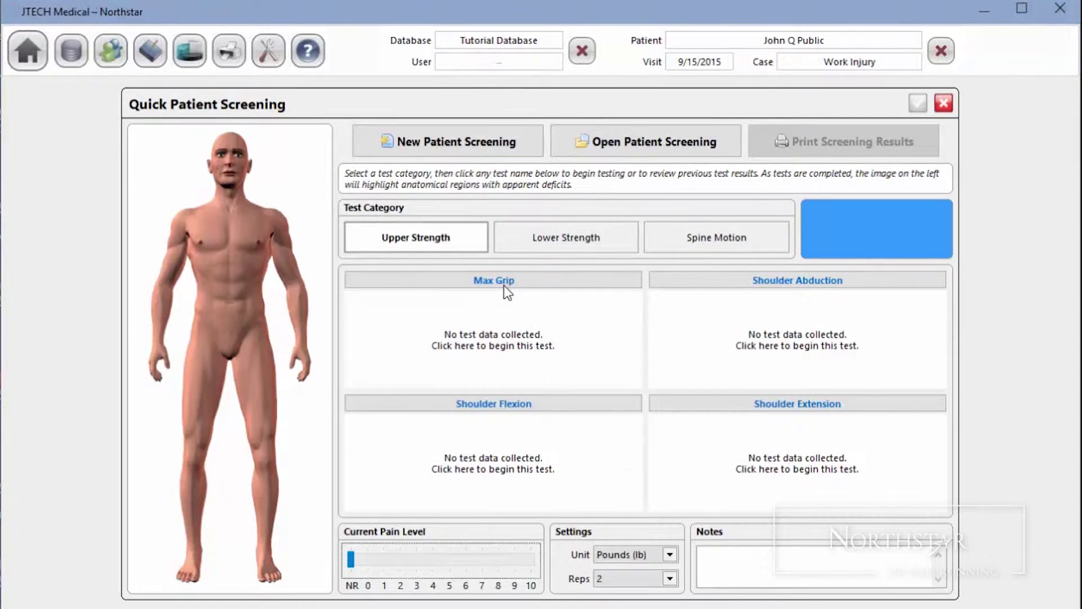
Start the Max Grip test and zero calibrate the grip device.
{"action": "left_click", "coordinate": [505, 285]}
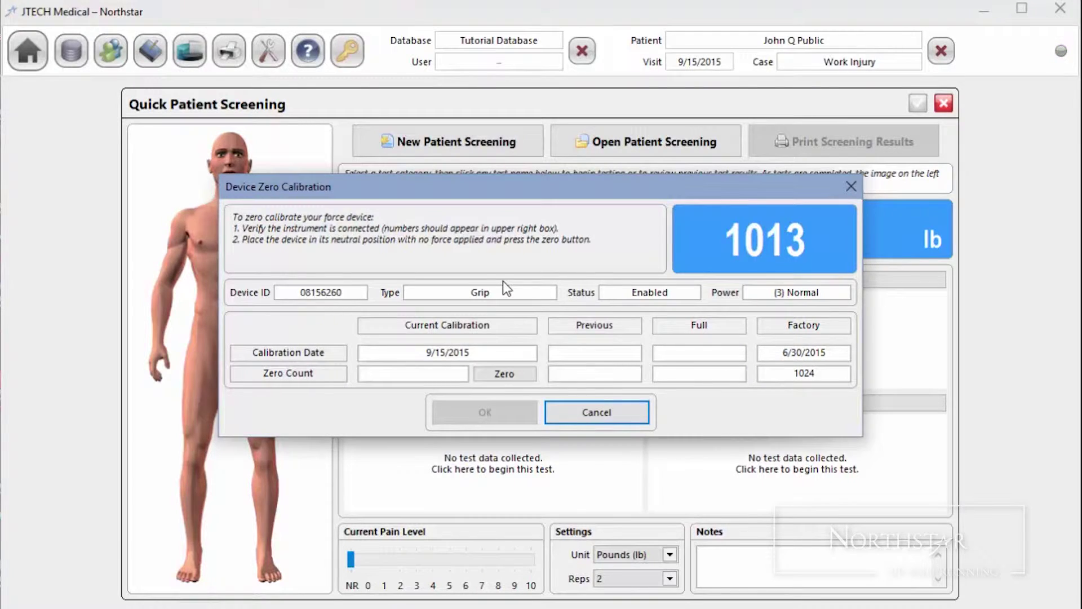
{"action": "left_click", "coordinate": [499, 373]}
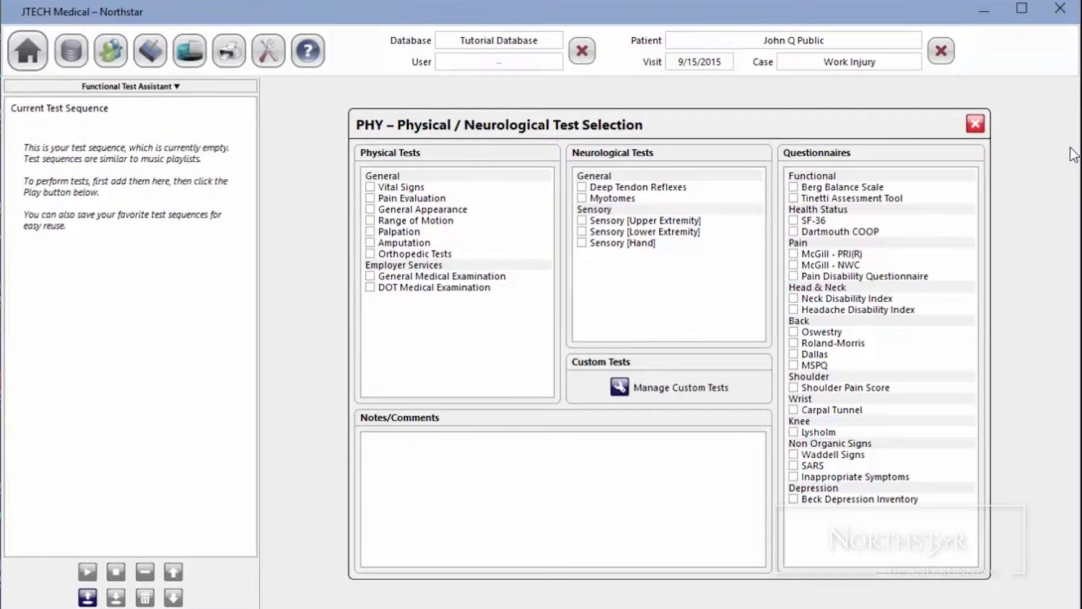
View the custom test settings from the Physical / Neurological test selection and close them again.
{"action": "left_click", "coordinate": [661, 379]}
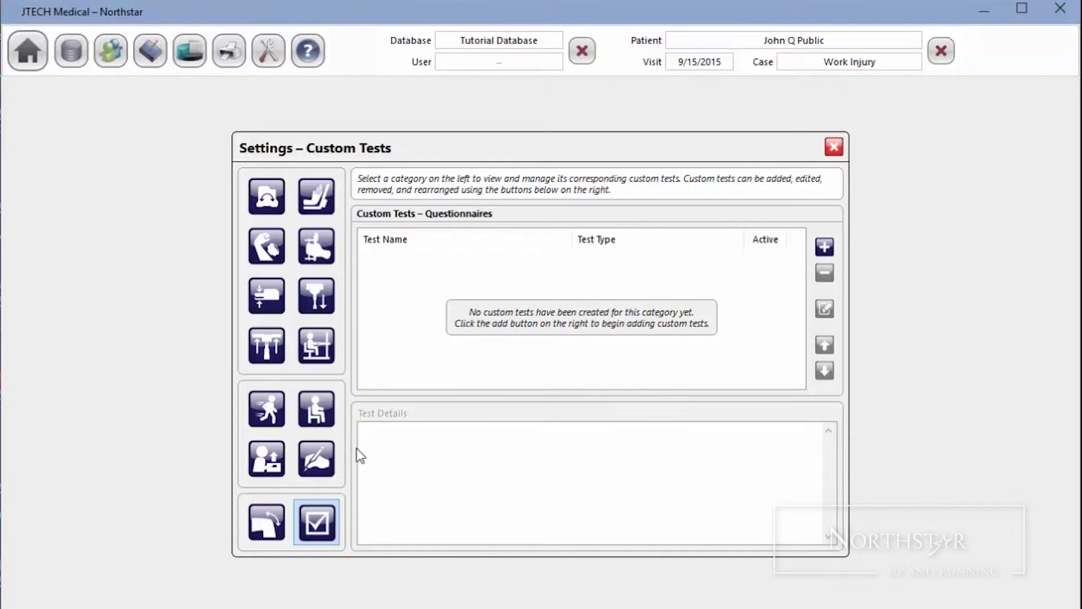
{"action": "left_click", "coordinate": [835, 151]}
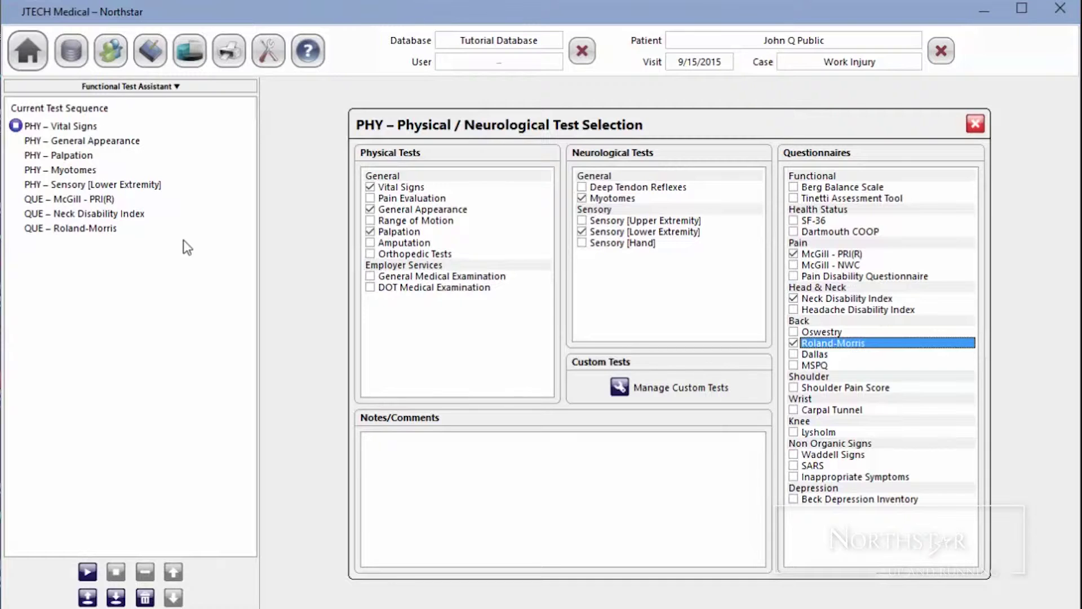
Open the saved test sequences from the current test sequence.
{"action": "left_click", "coordinate": [88, 597]}
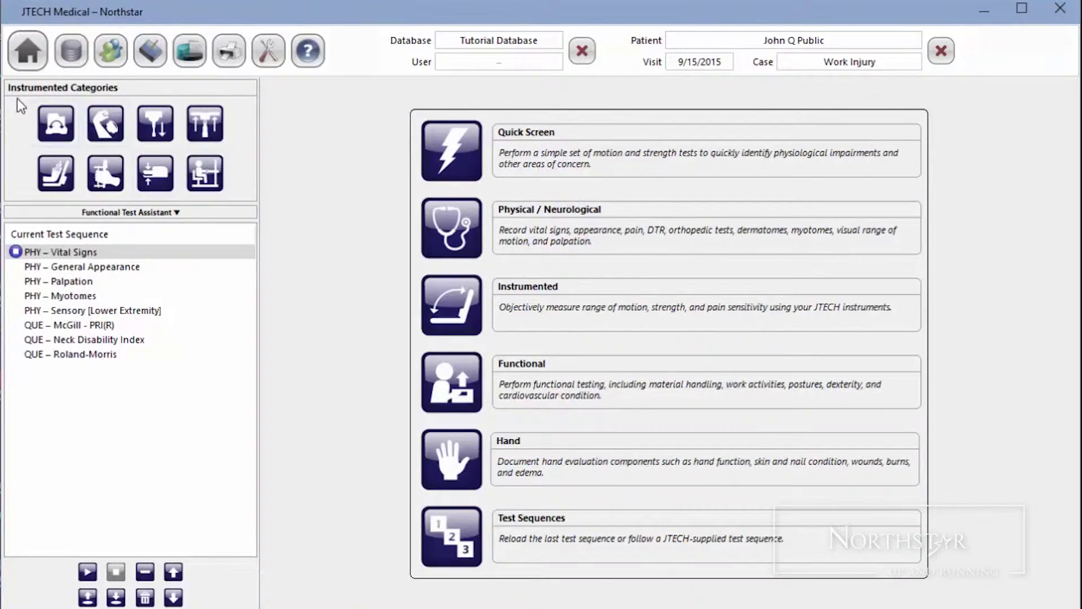
Open the Inclinometry test selection and list the available shoulder tests from the body model.
{"action": "left_click", "coordinate": [57, 119]}
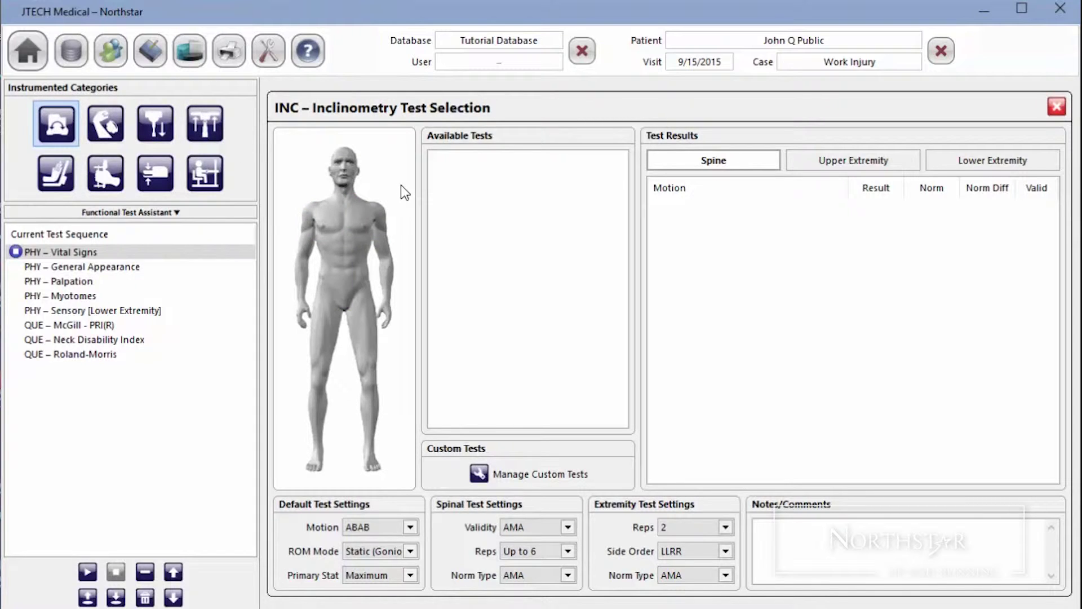
{"action": "left_click", "coordinate": [373, 214]}
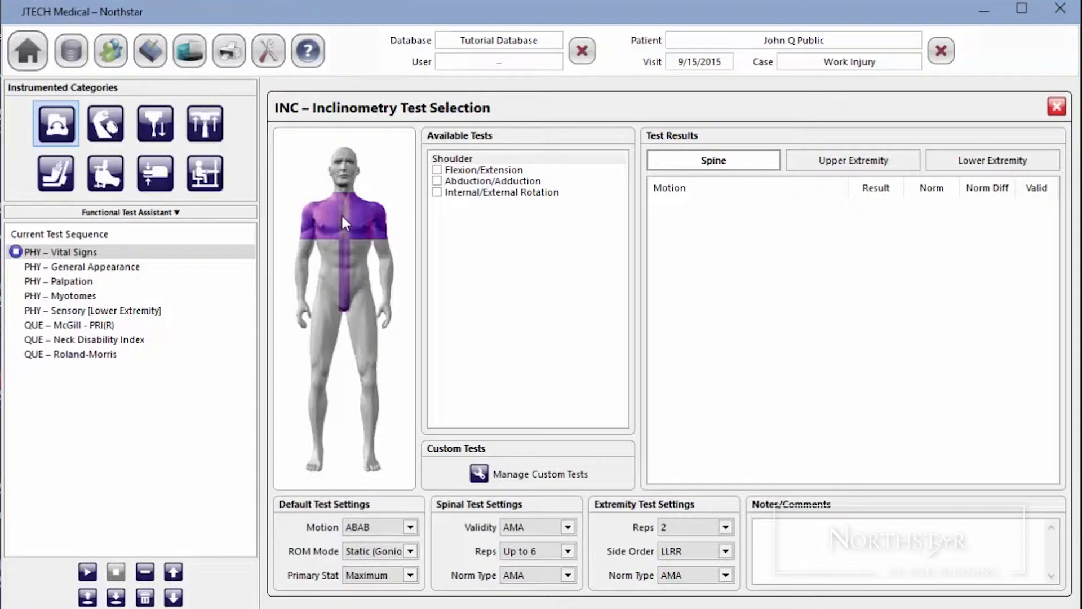
Add the cervical Flexion/Extension, Lateral Flexion and Rotation inclinometry tests to the current test sequence by selecting the spine on the body model.
{"action": "left_click", "coordinate": [348, 217]}
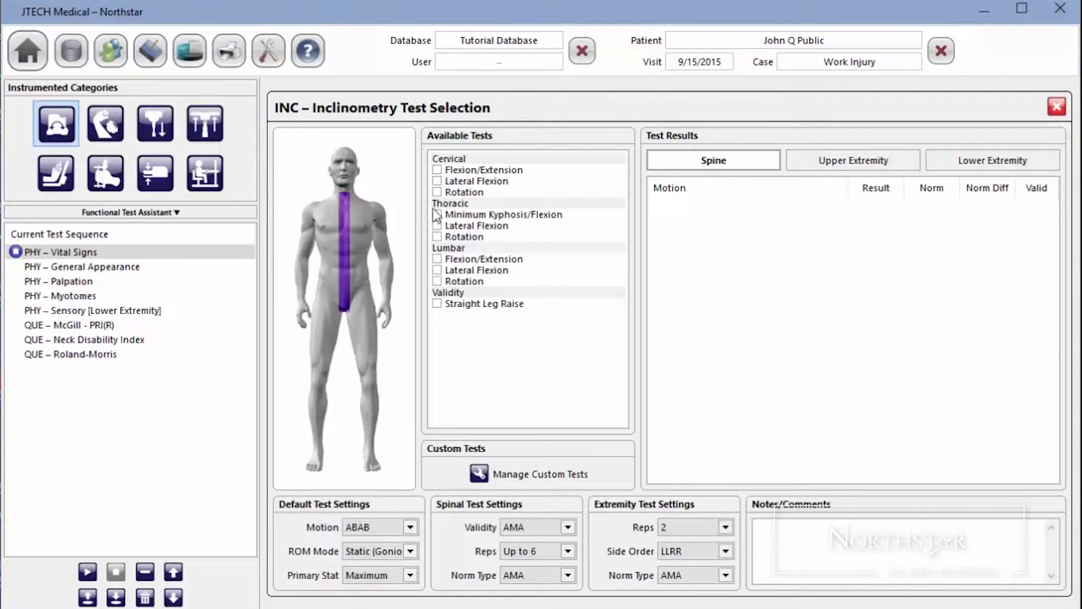
{"action": "left_click", "coordinate": [477, 169]}
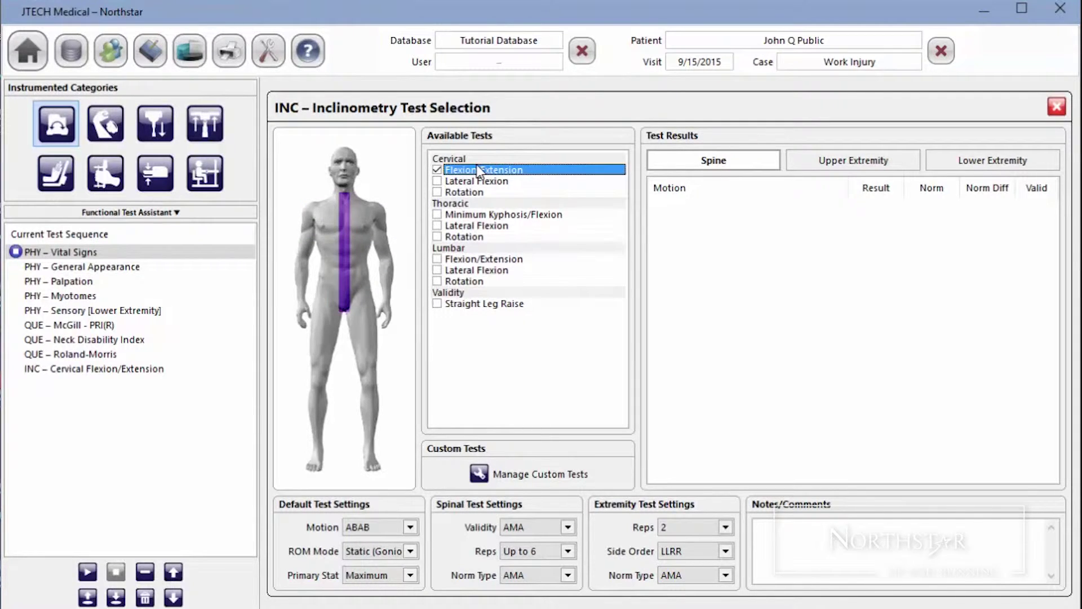
{"action": "left_click", "coordinate": [471, 182]}
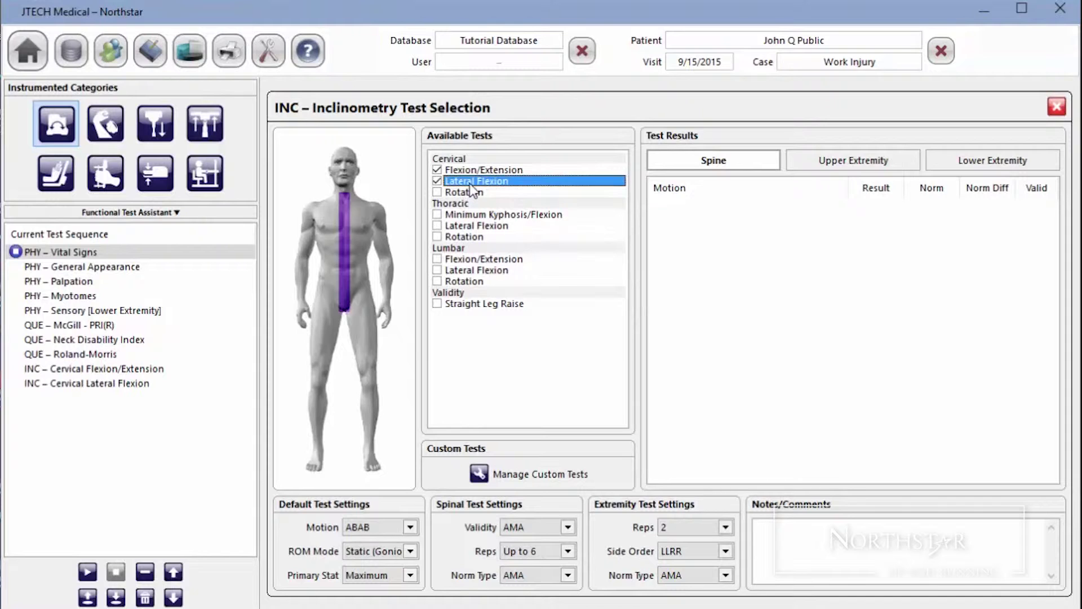
{"action": "left_click", "coordinate": [469, 193]}
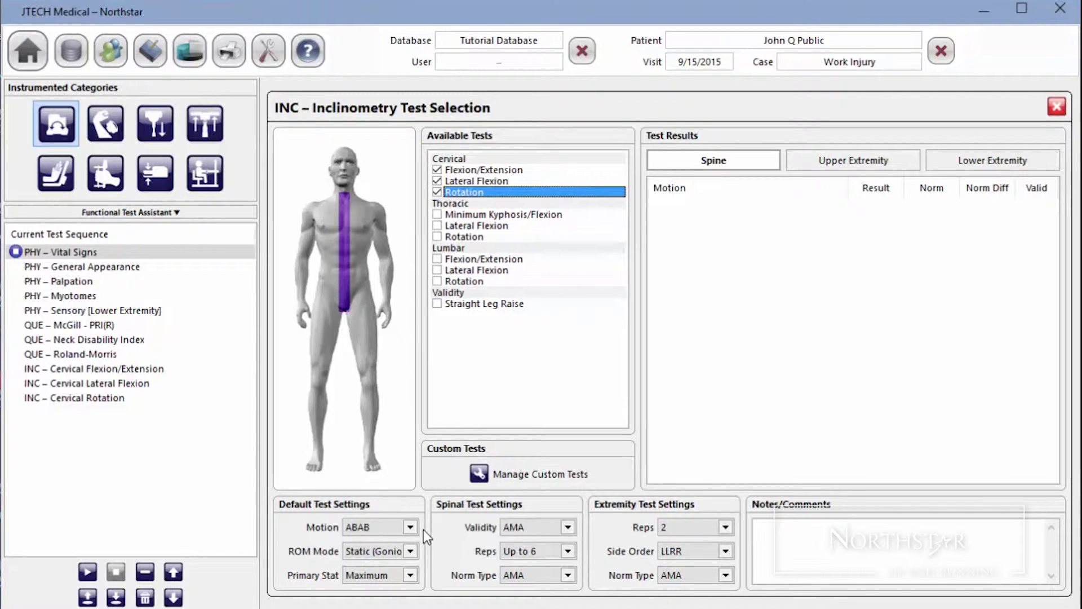
Open the Muscle Test Selection and view its Nerve Root and Peripheral Nerve selection methods.
{"action": "left_click", "coordinate": [106, 123]}
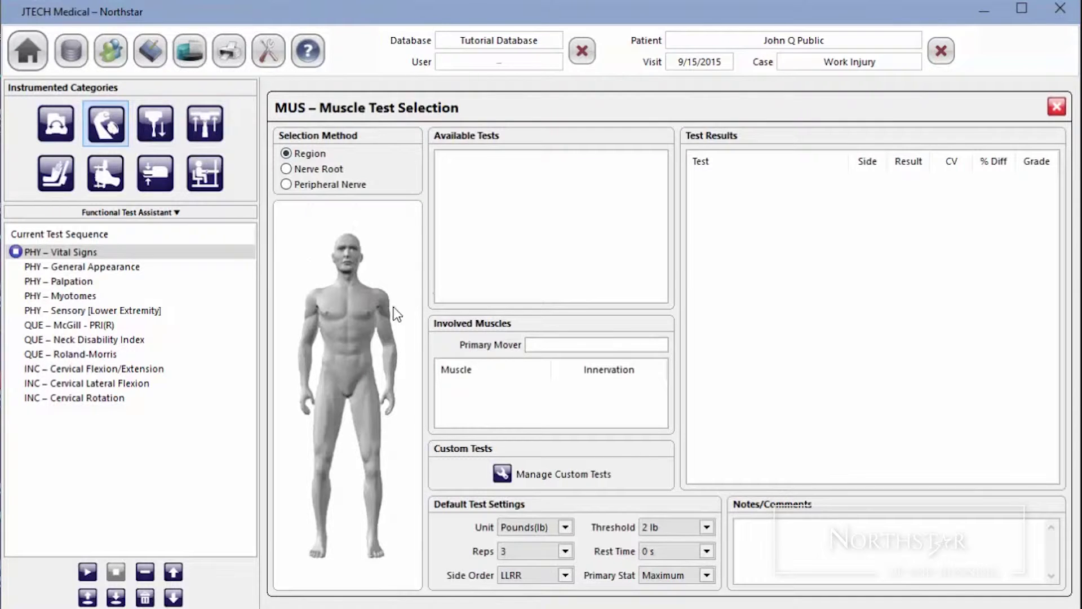
{"action": "left_click", "coordinate": [311, 172]}
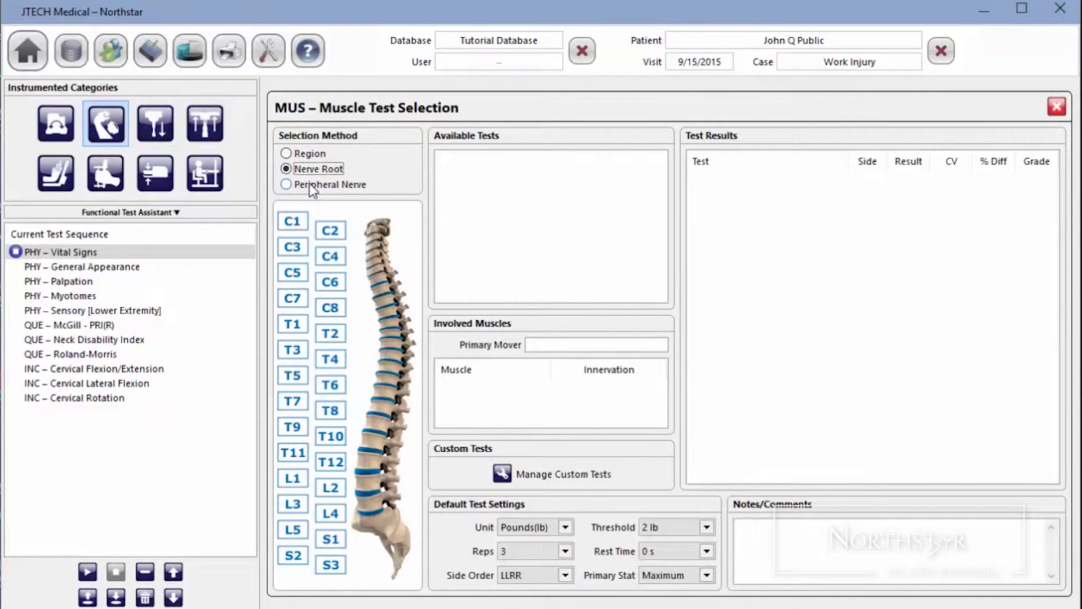
{"action": "left_click", "coordinate": [312, 186]}
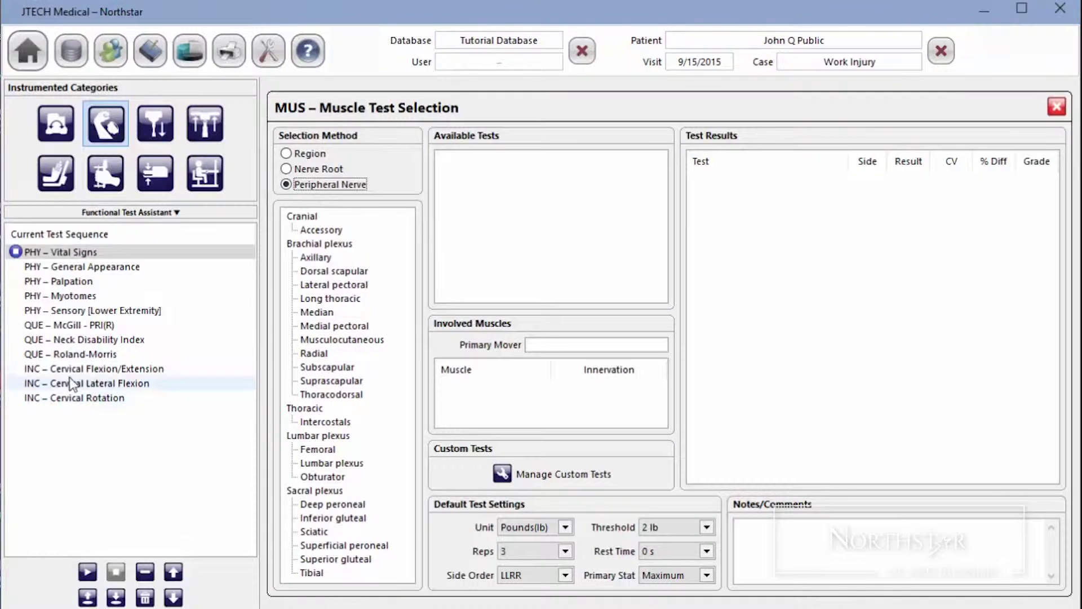
Start the Cervical Flexion/Extension test, view its help video and the available video versions, and close the video help.
{"action": "double_click", "coordinate": [72, 369]}
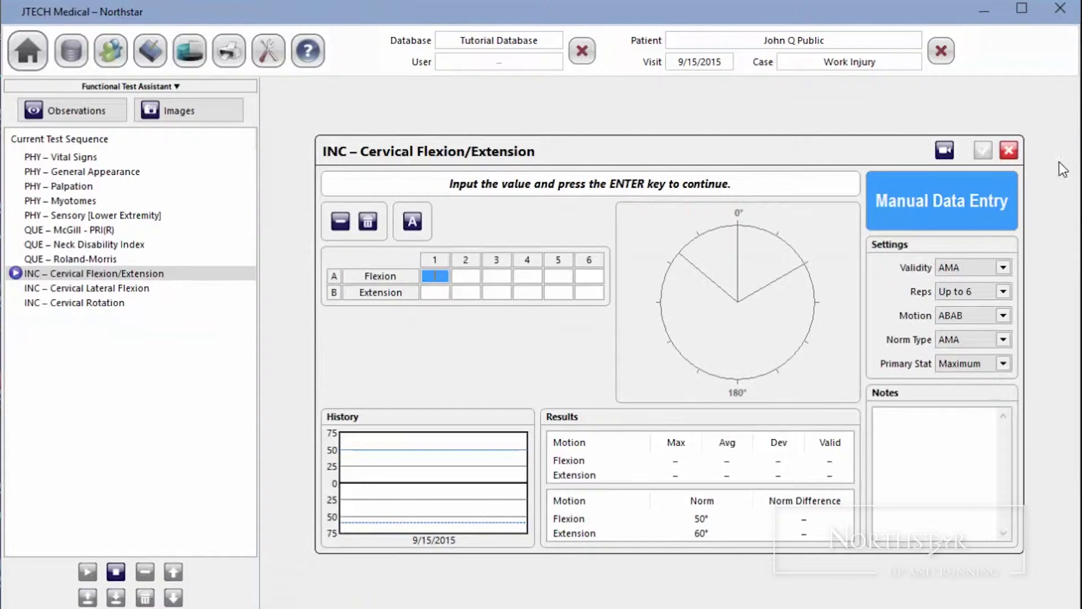
{"action": "left_click", "coordinate": [944, 150]}
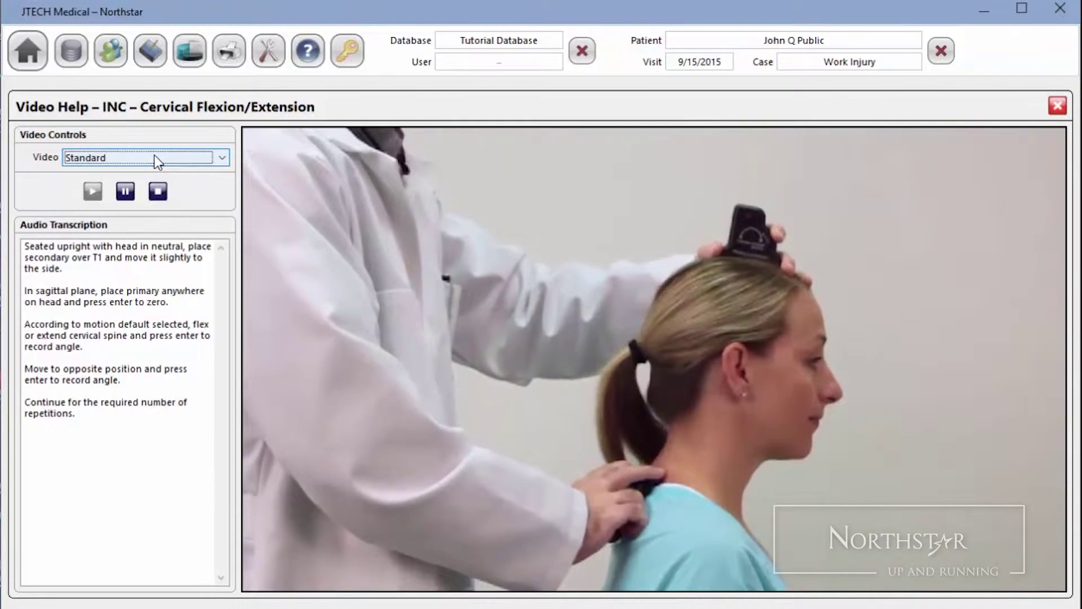
{"action": "left_click", "coordinate": [154, 157]}
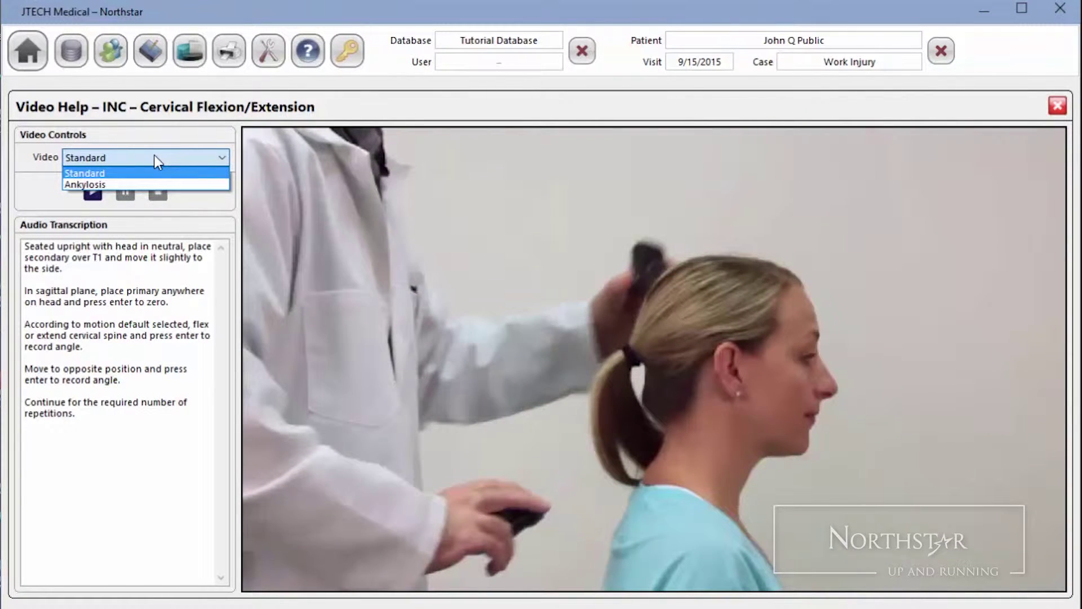
{"action": "left_click", "coordinate": [155, 156]}
{"action": "left_click", "coordinate": [1058, 107]}
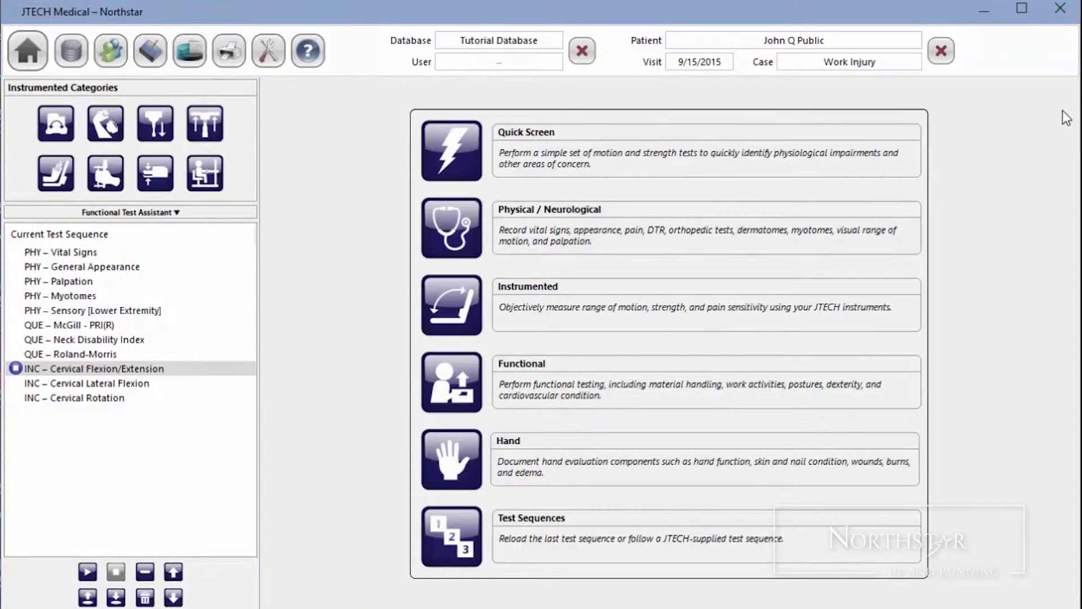
Show the Functional test categories, view the Dexterity Test Selection and open its custom test management.
{"action": "left_click", "coordinate": [455, 366]}
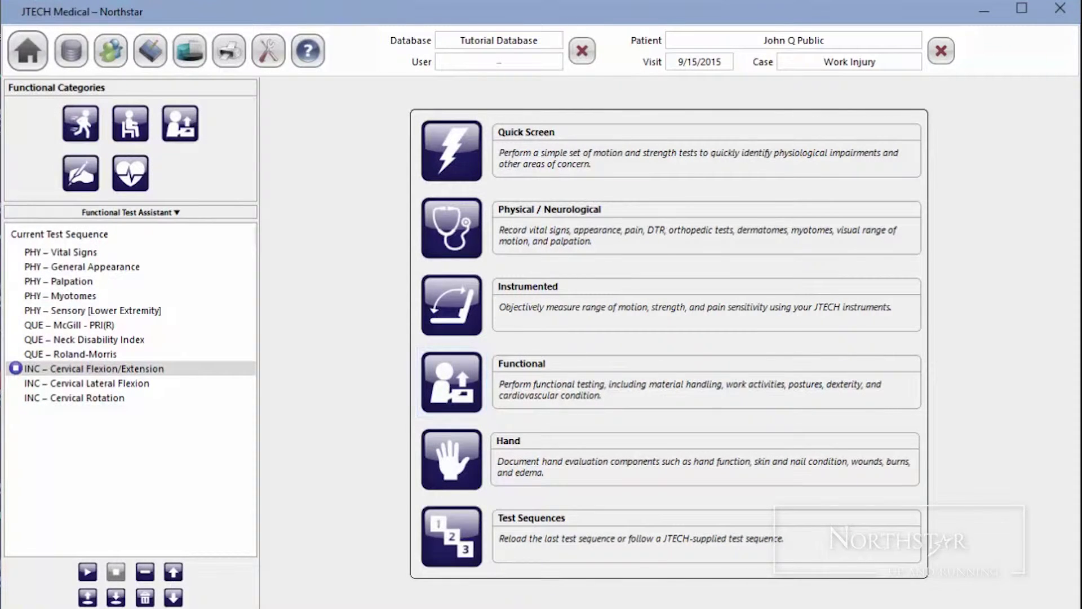
{"action": "left_click", "coordinate": [81, 173]}
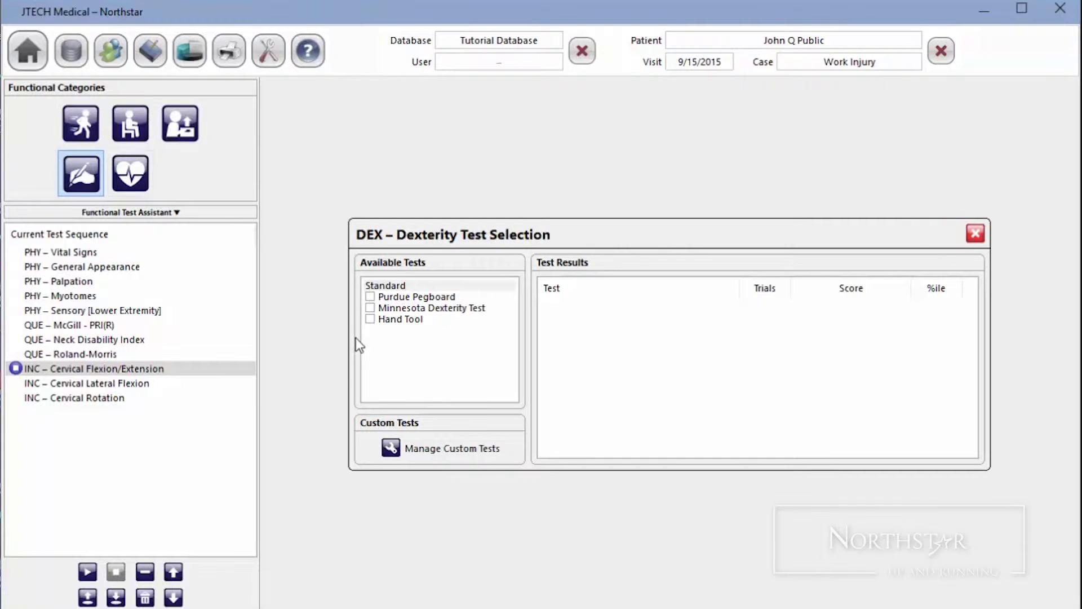
{"action": "left_click", "coordinate": [403, 444]}
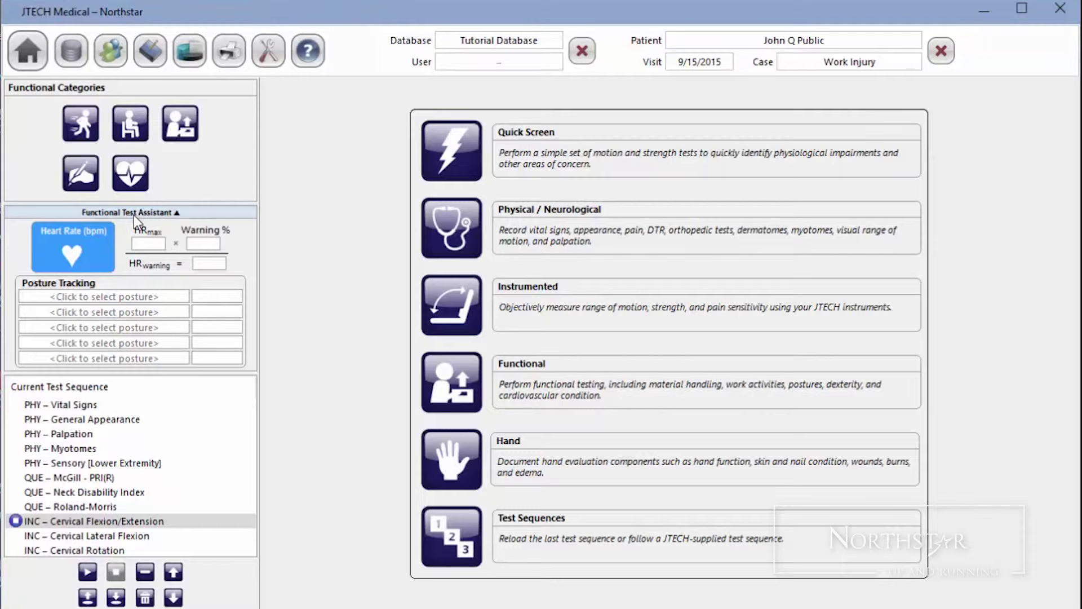
Set the first tracked posture in the Functional Test Assistant to Neck Flexion.
{"action": "left_click", "coordinate": [91, 297]}
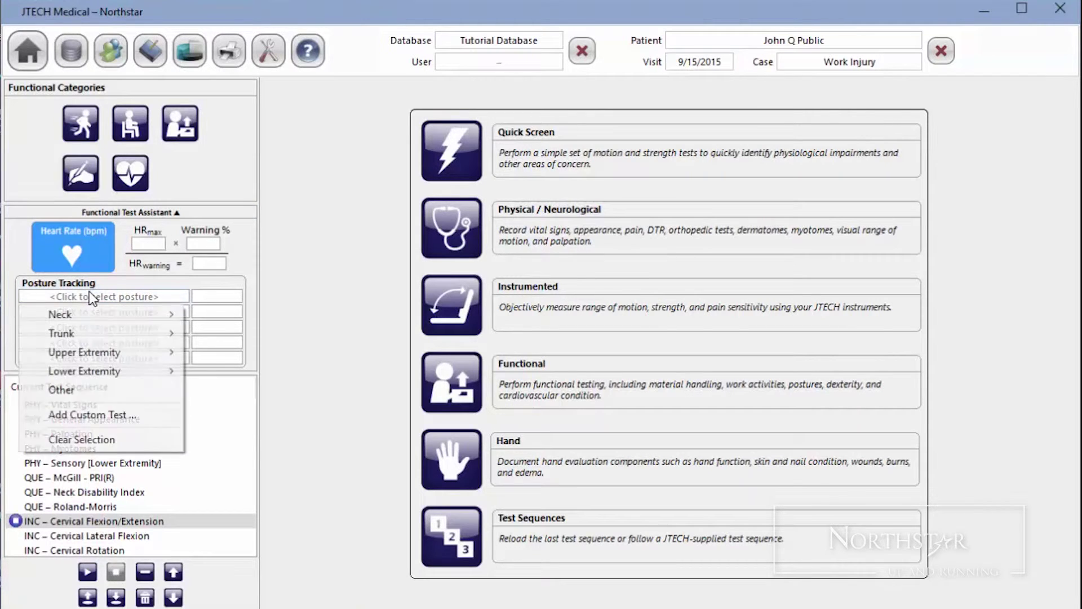
{"action": "mouse_move", "coordinate": [109, 315]}
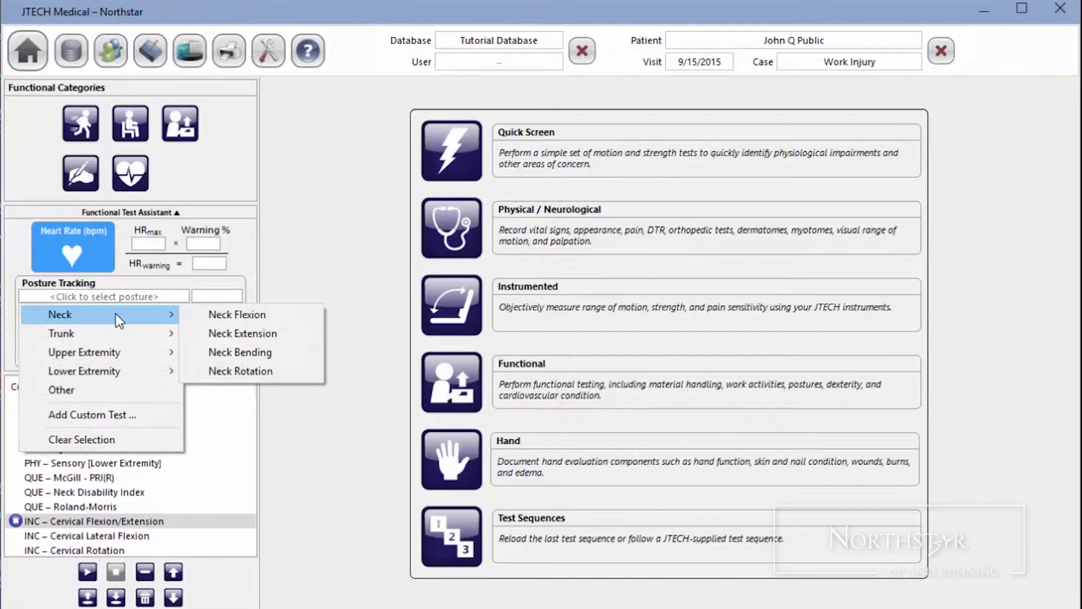
{"action": "left_click", "coordinate": [236, 315]}
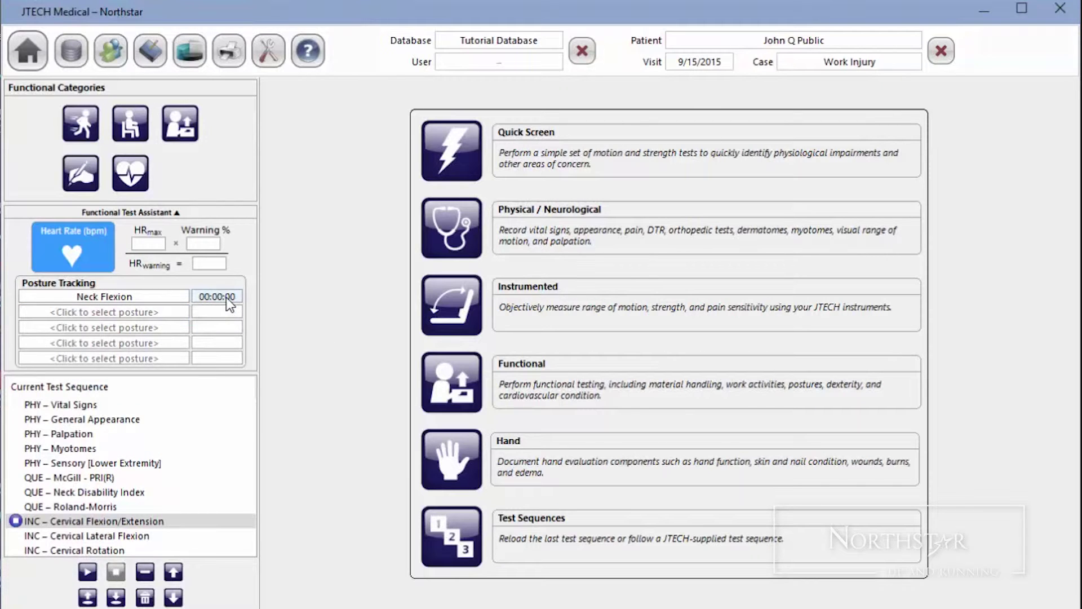